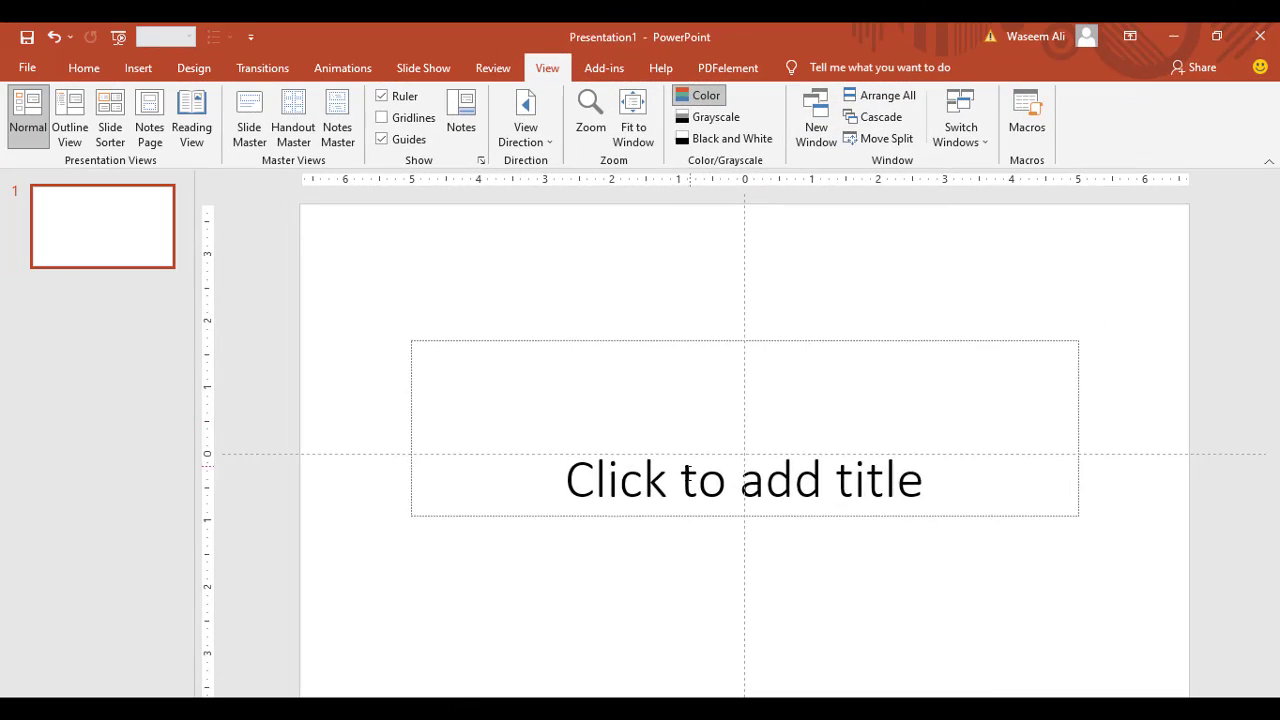
Type 'Image Placeholder' into the first slide's title box
left_click(685, 474)
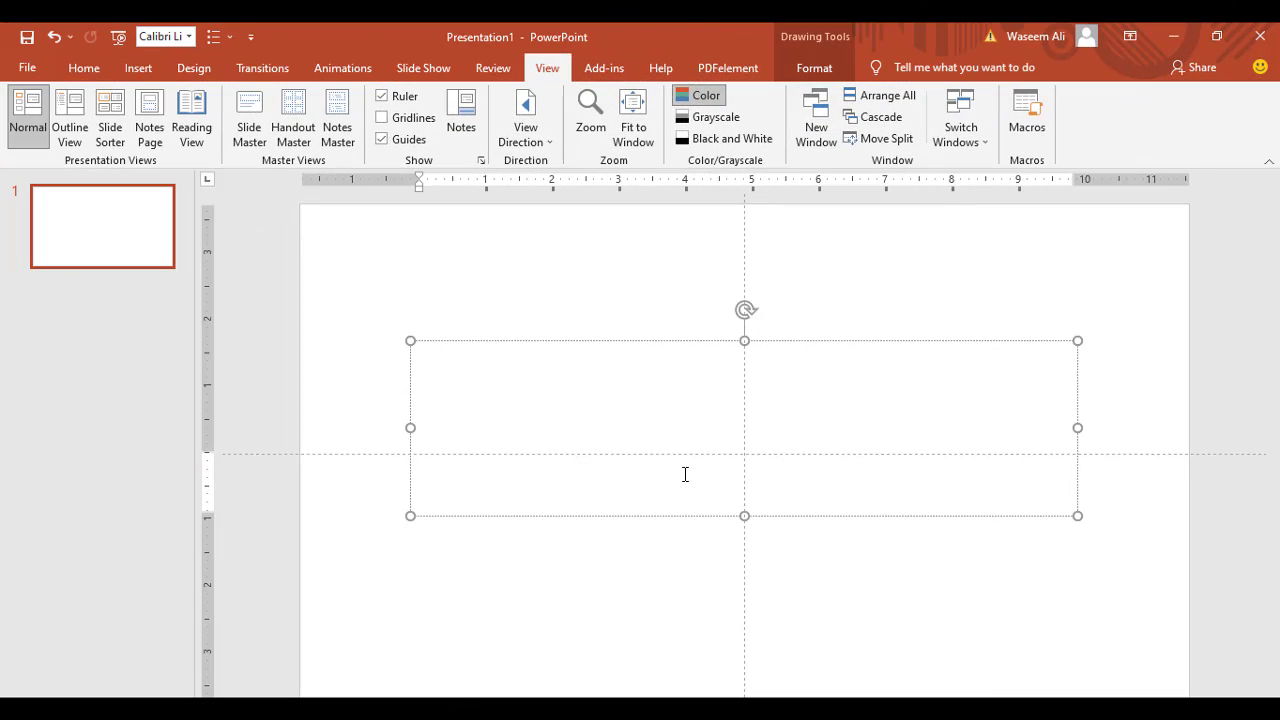
type("Image ")
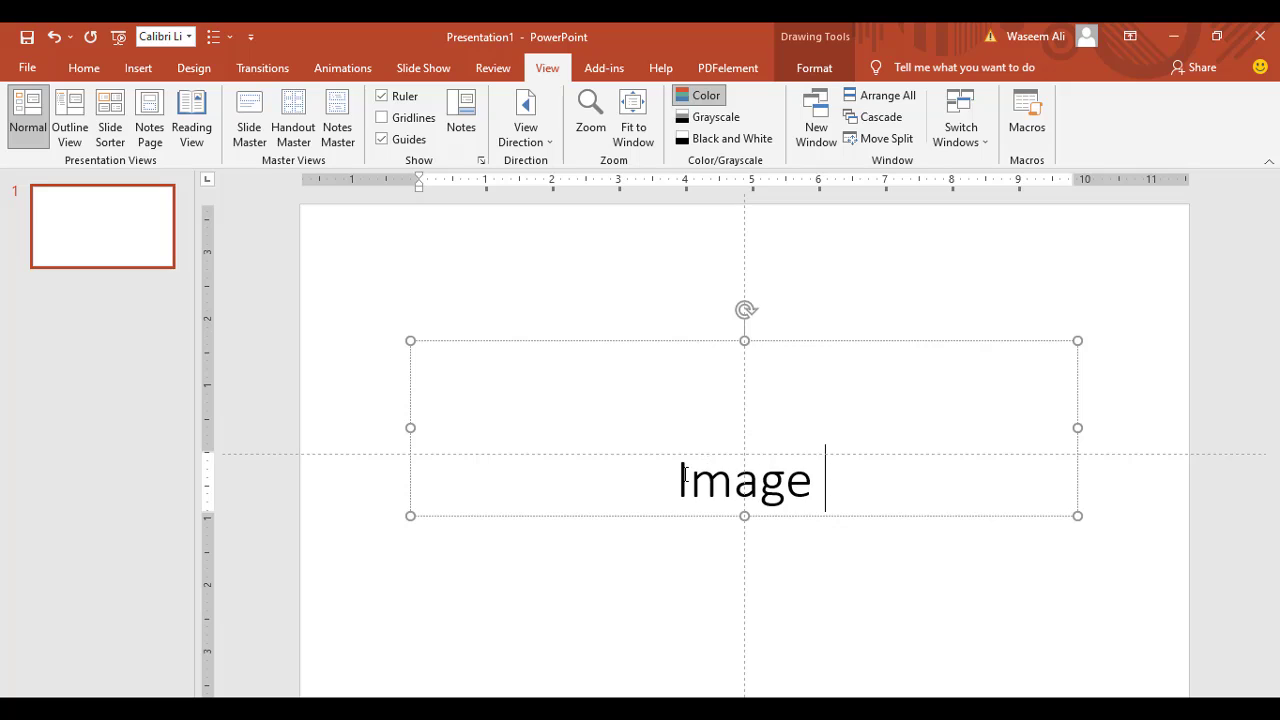
type("Placeh")
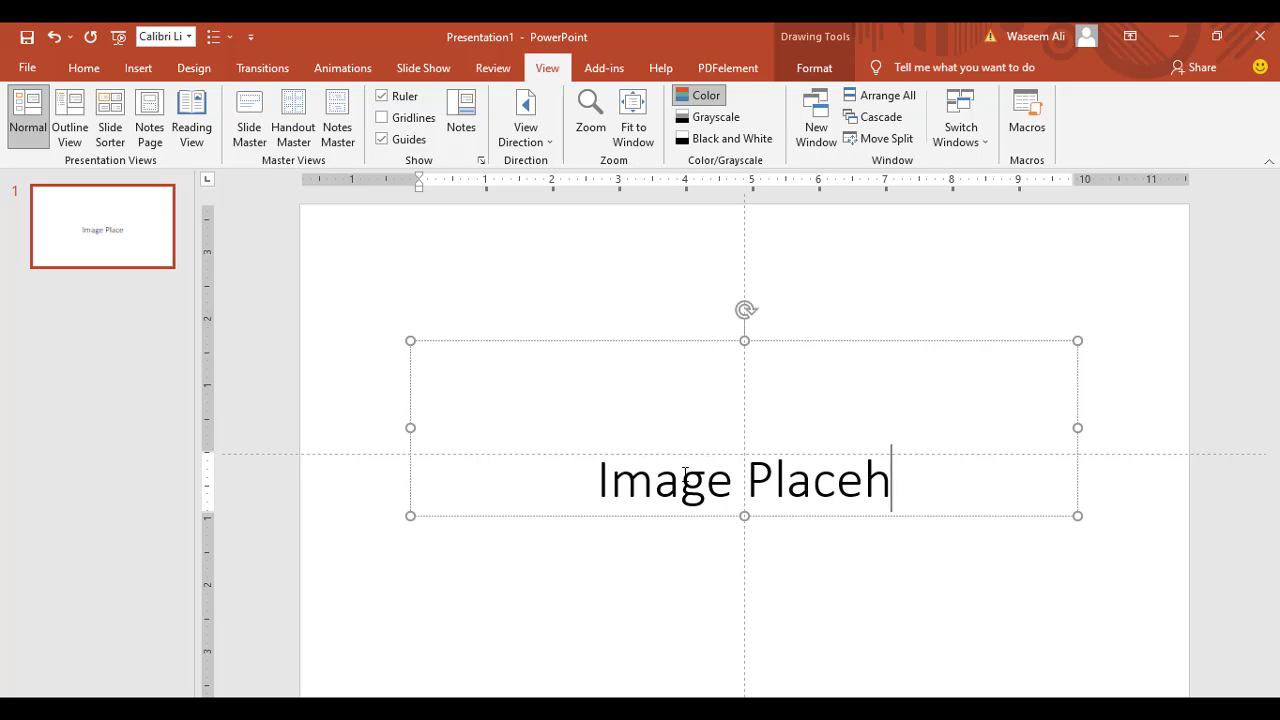
type("older")
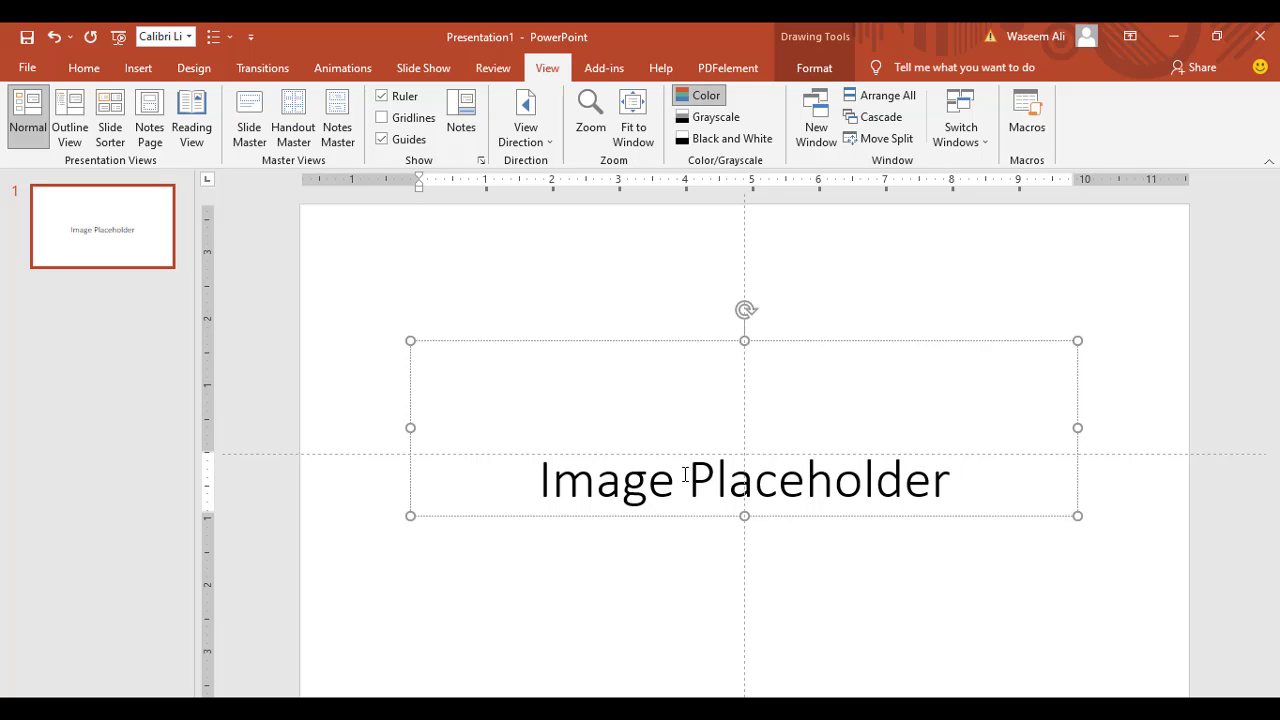
triple_click(685, 475)
left_click(683, 477)
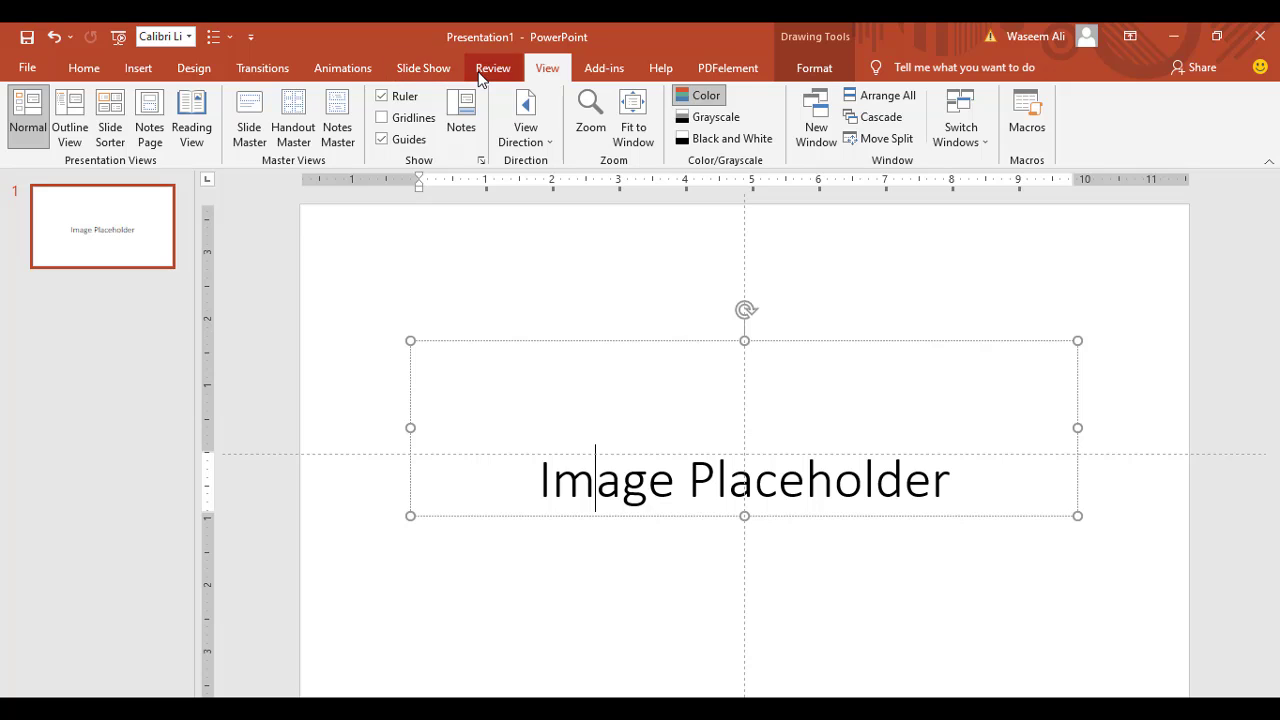
Switch to Slide Master view and delete all the unused layouts
left_click(247, 148)
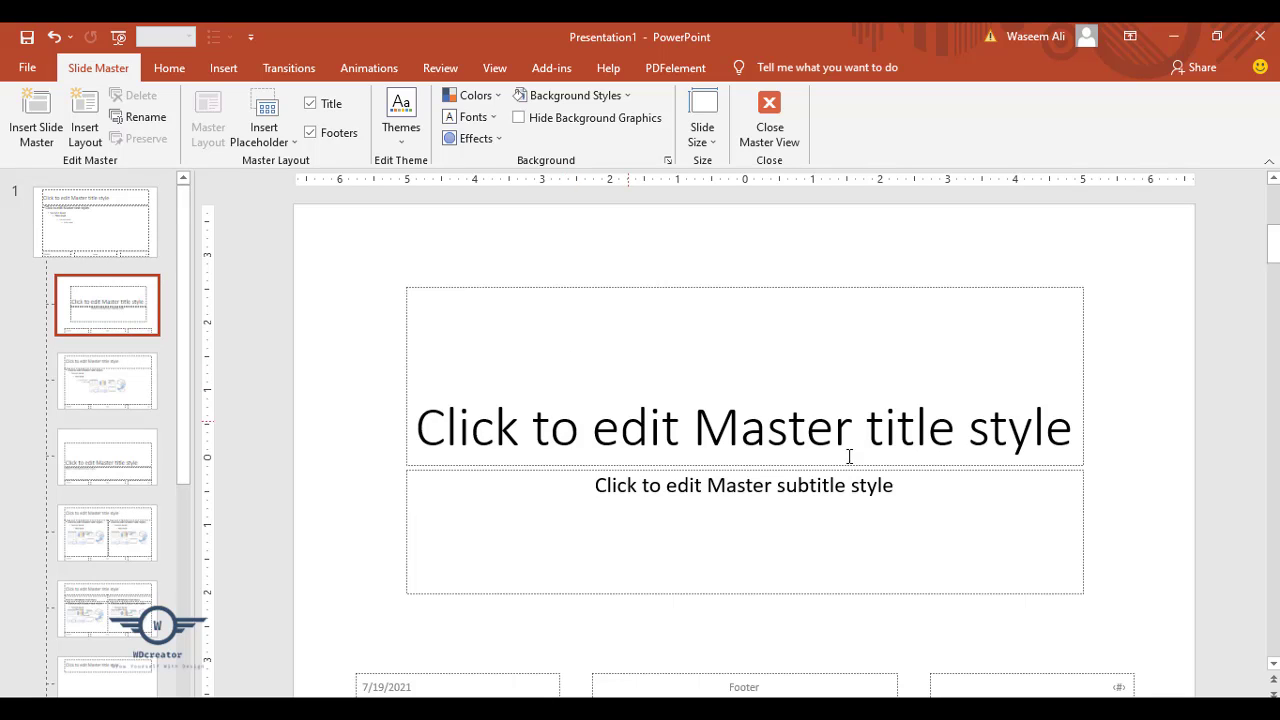
left_click_drag(692, 418, 815, 432)
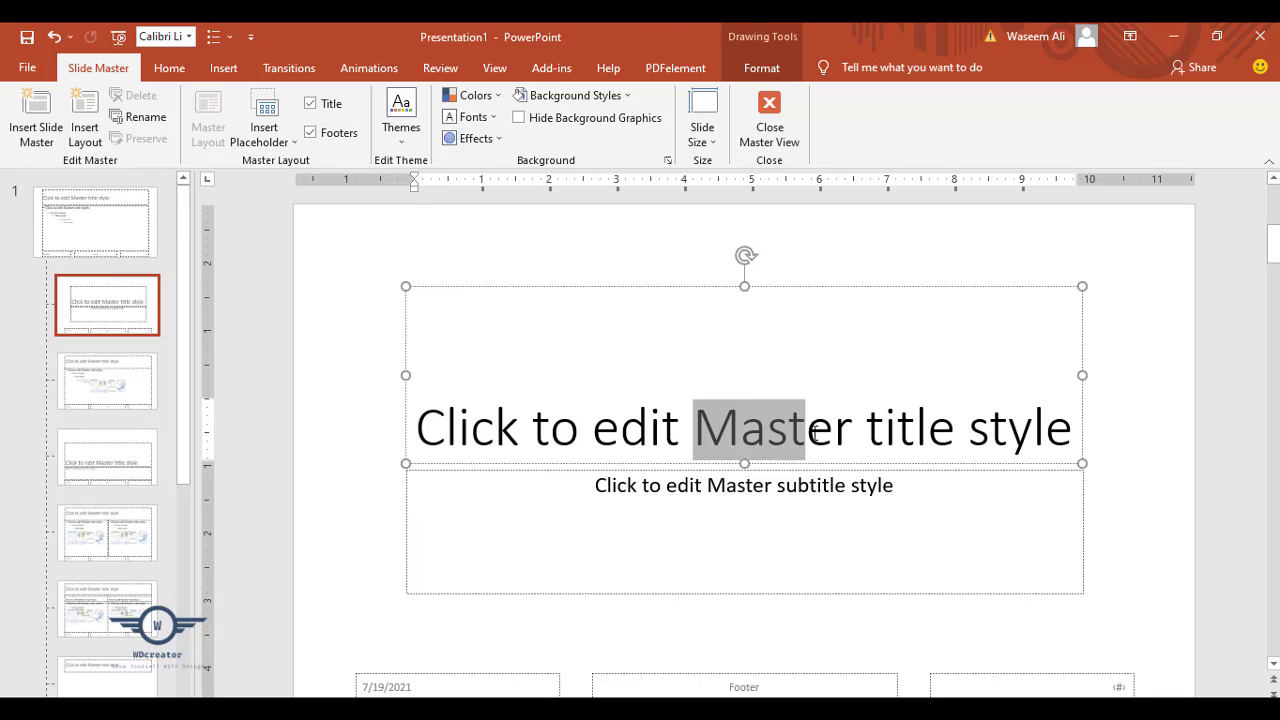
left_click_drag(133, 312, 114, 374)
scroll(117, 448, "down", 5)
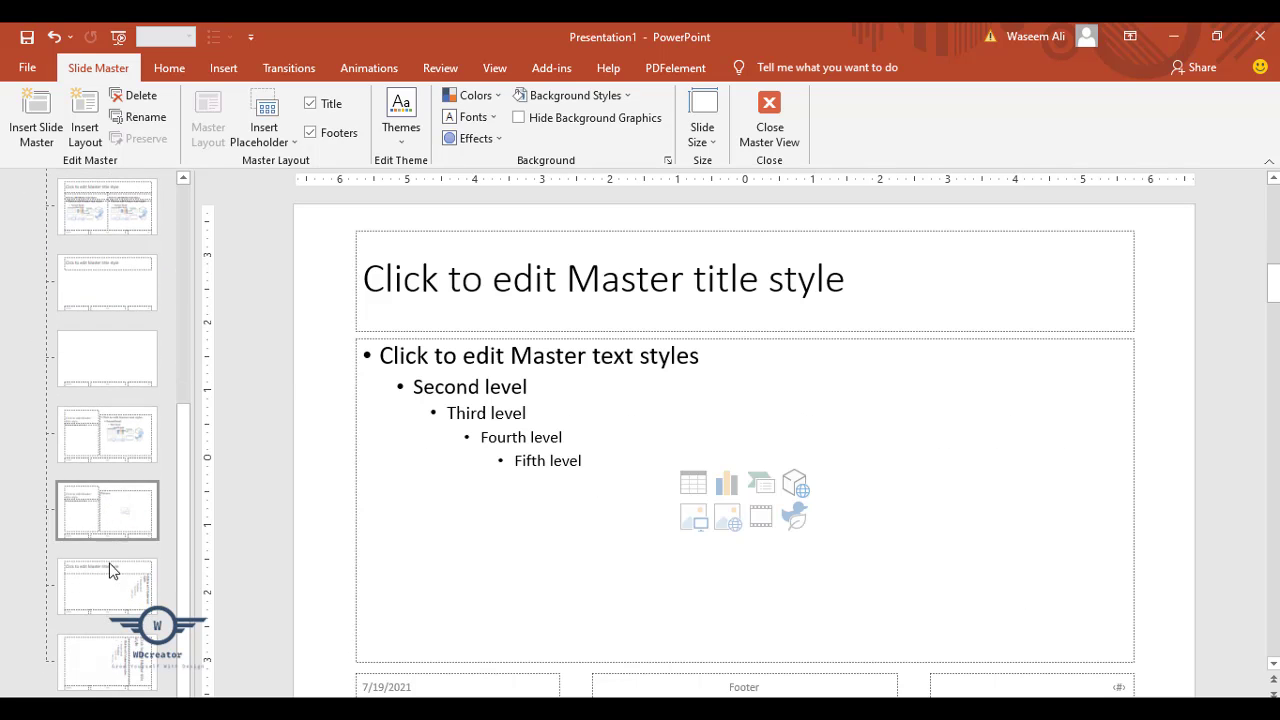
left_click(115, 657, "shift")
key("Delete")
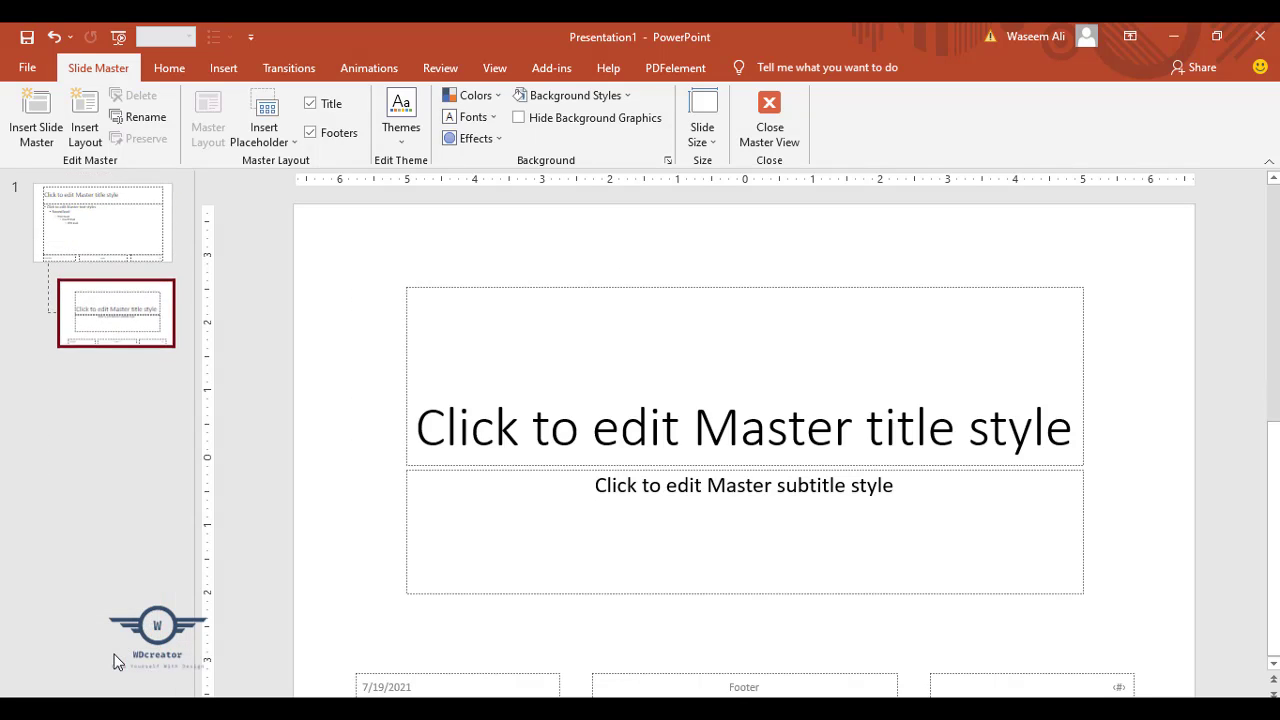
Delete every placeholder from the remaining title layout
left_click(393, 362)
left_click(370, 366)
key("ctrl+a")
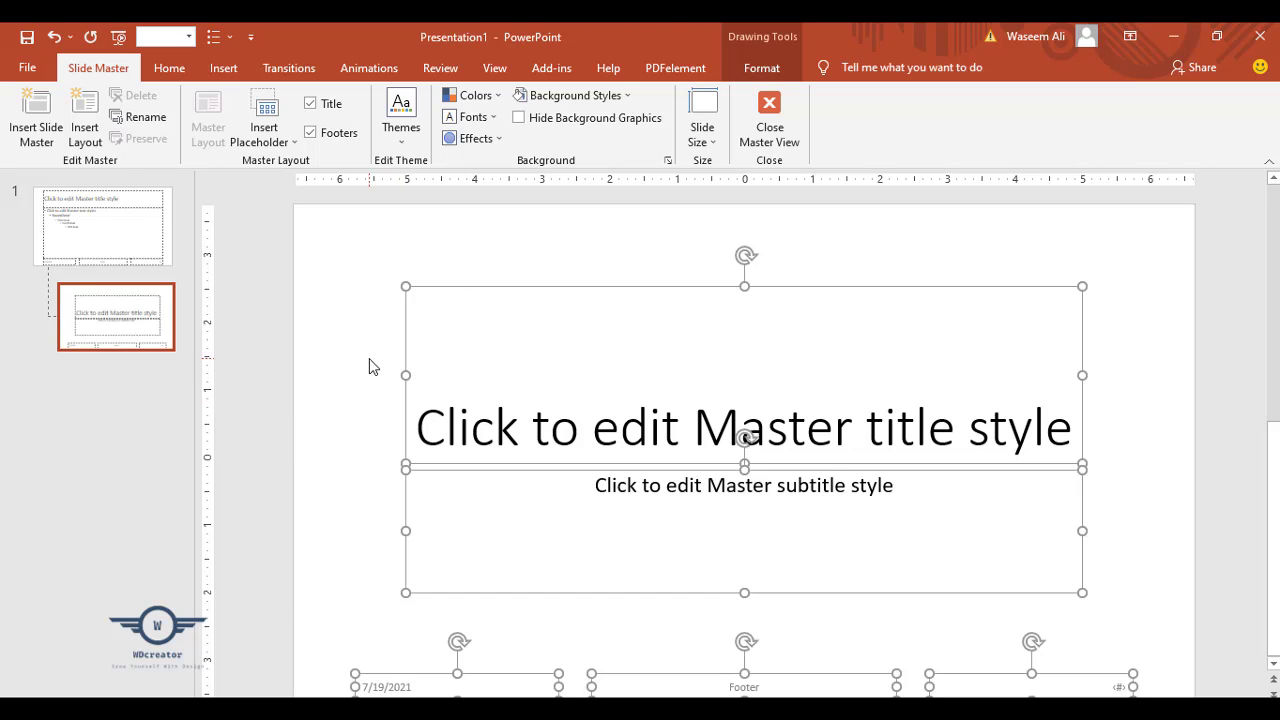
key("Delete")
Clear all placeholders from the slide master and add another blank layout
left_click(172, 262)
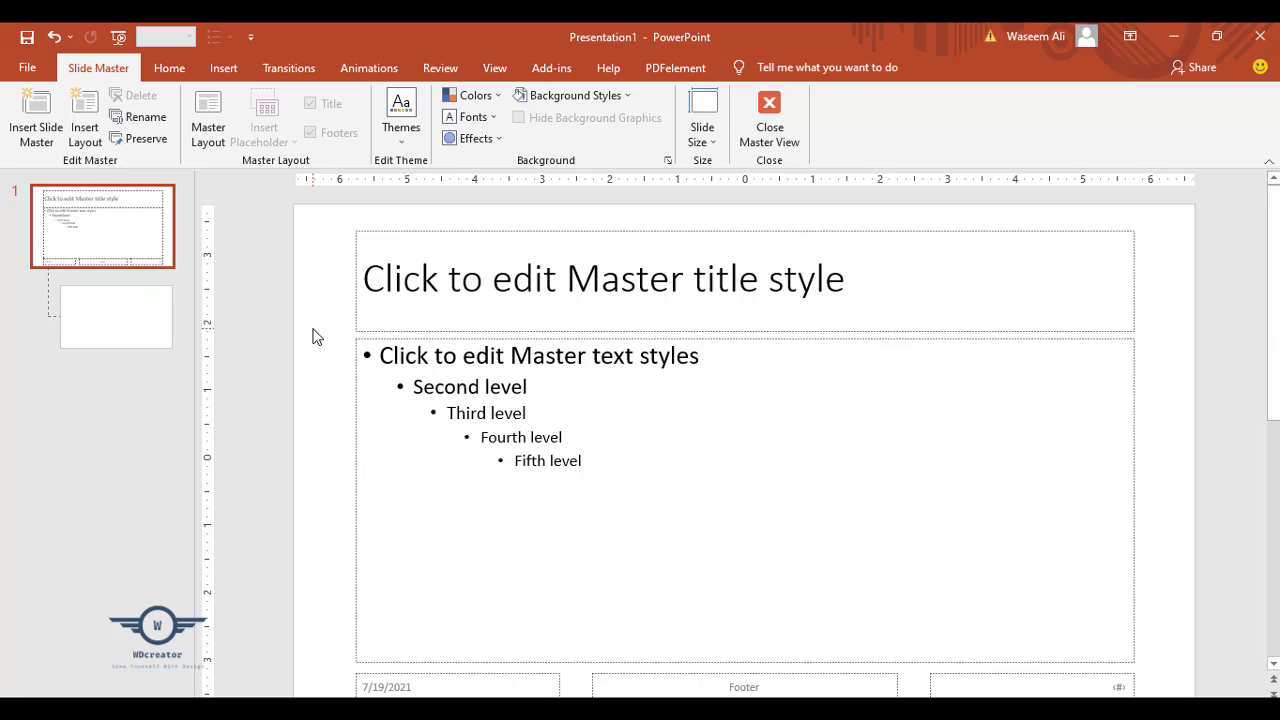
key("ctrl+a")
key("Delete")
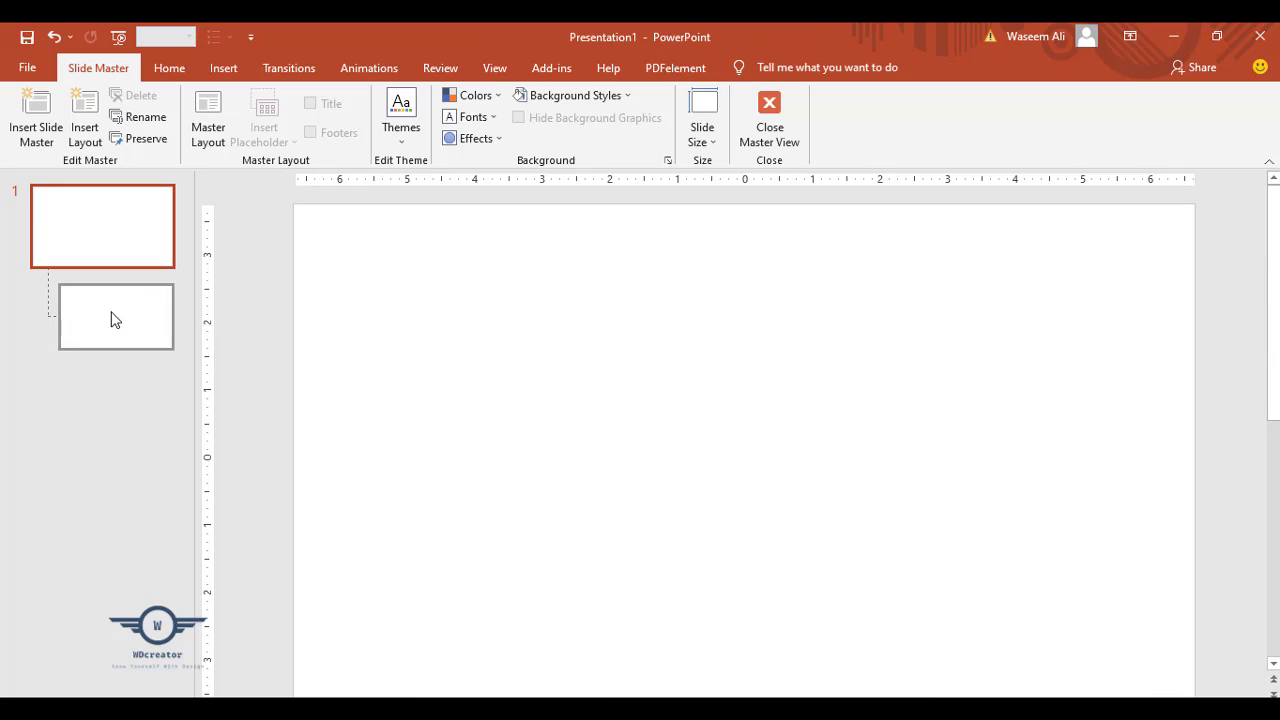
left_click(114, 316)
key("ctrl+d")
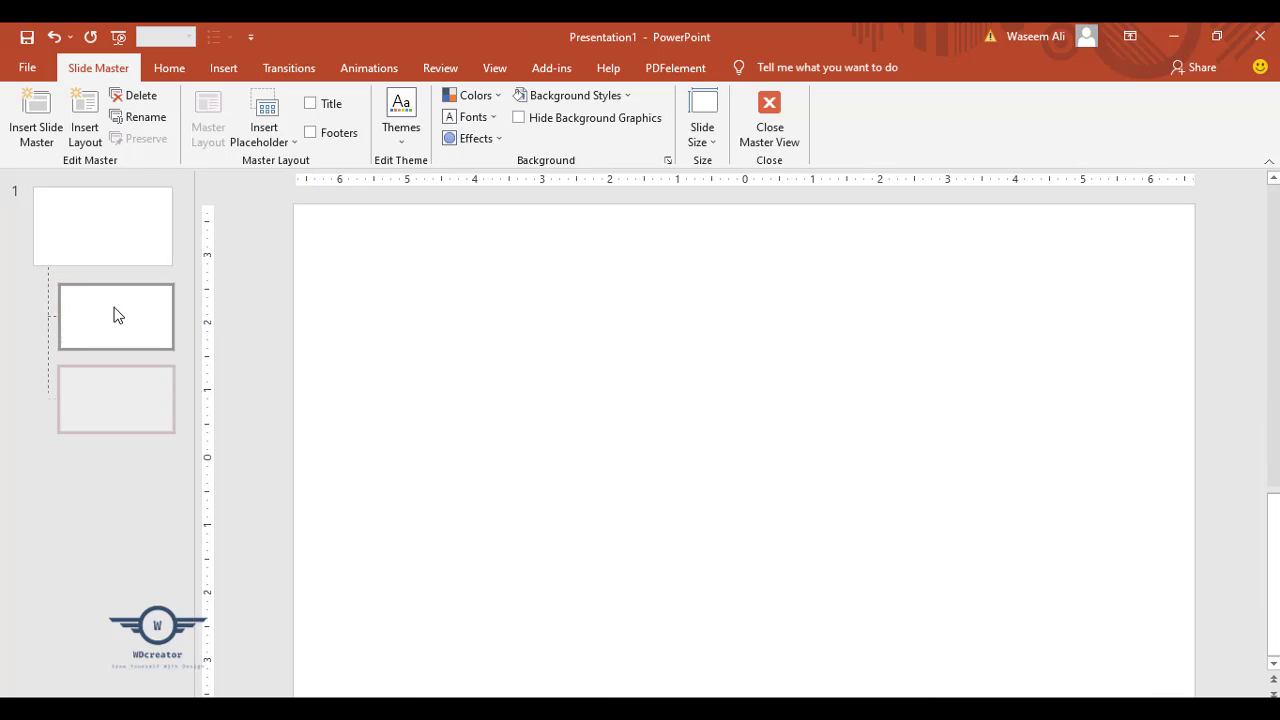
Draw a blue rectangle about 4.36" by 4.03" on the blank layout's left half
left_click(224, 68)
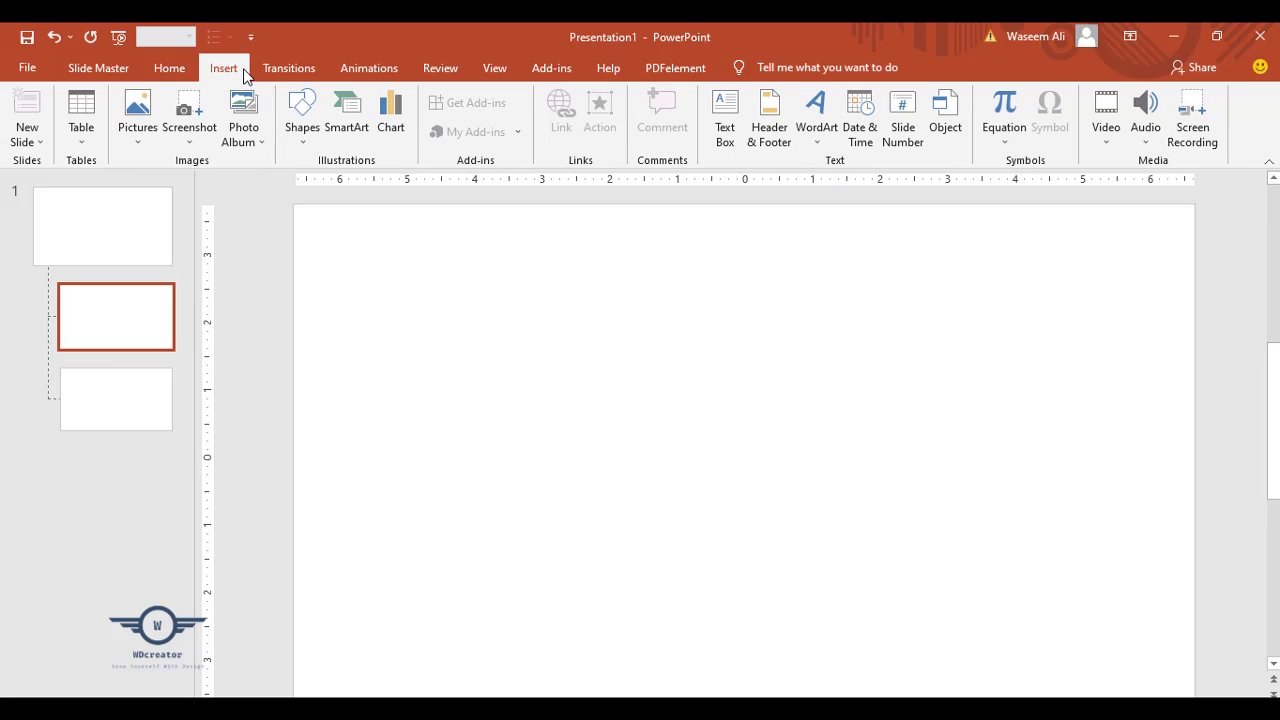
left_click(300, 122)
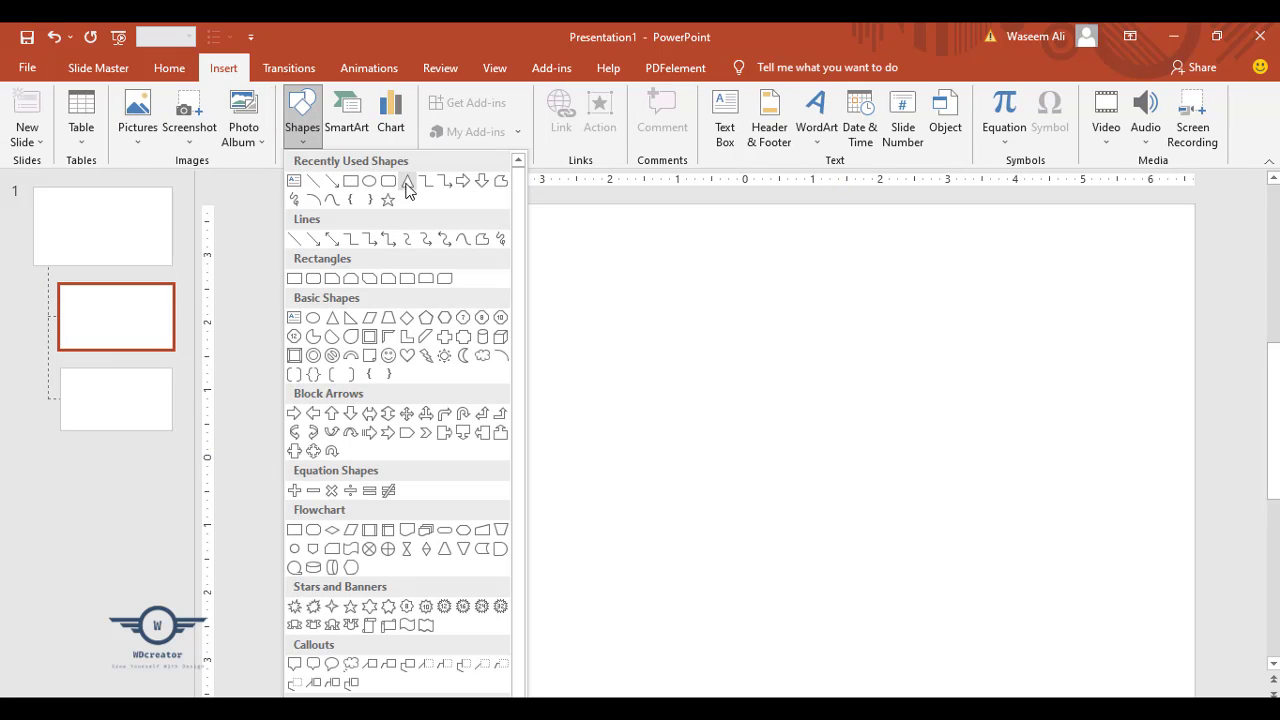
left_click(350, 182)
left_click_drag(411, 291, 684, 586)
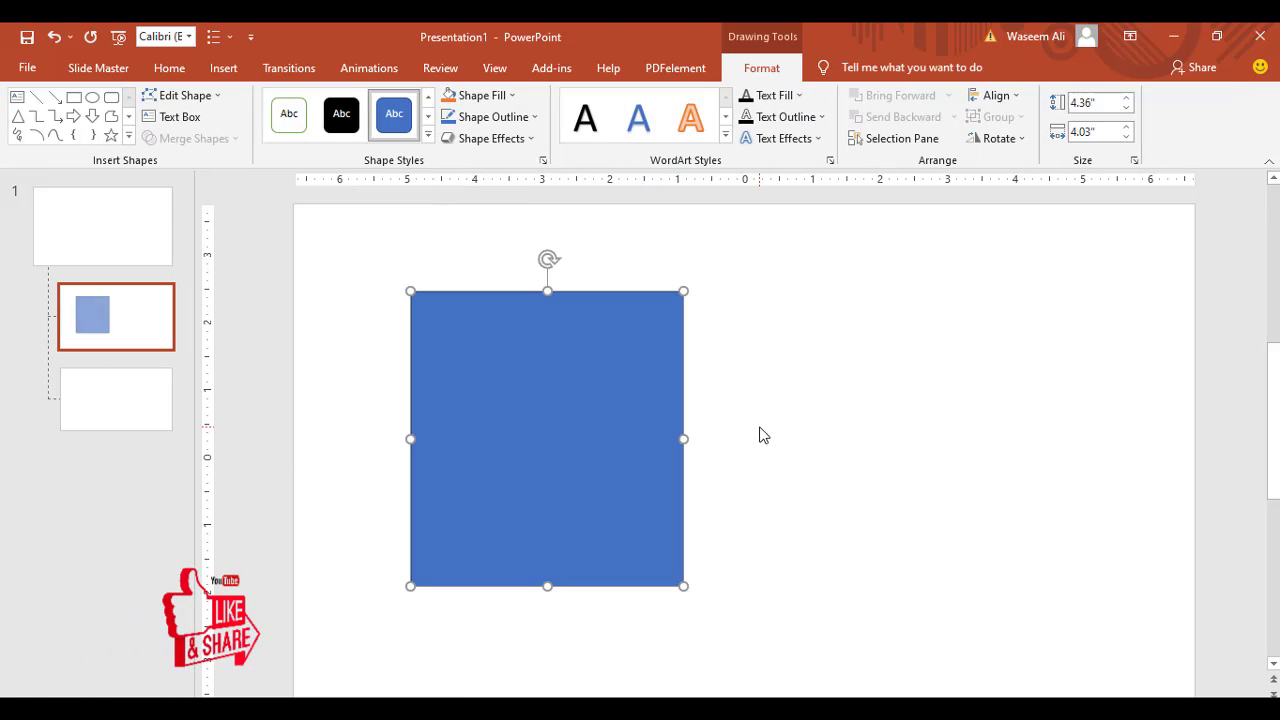
left_click(490, 117)
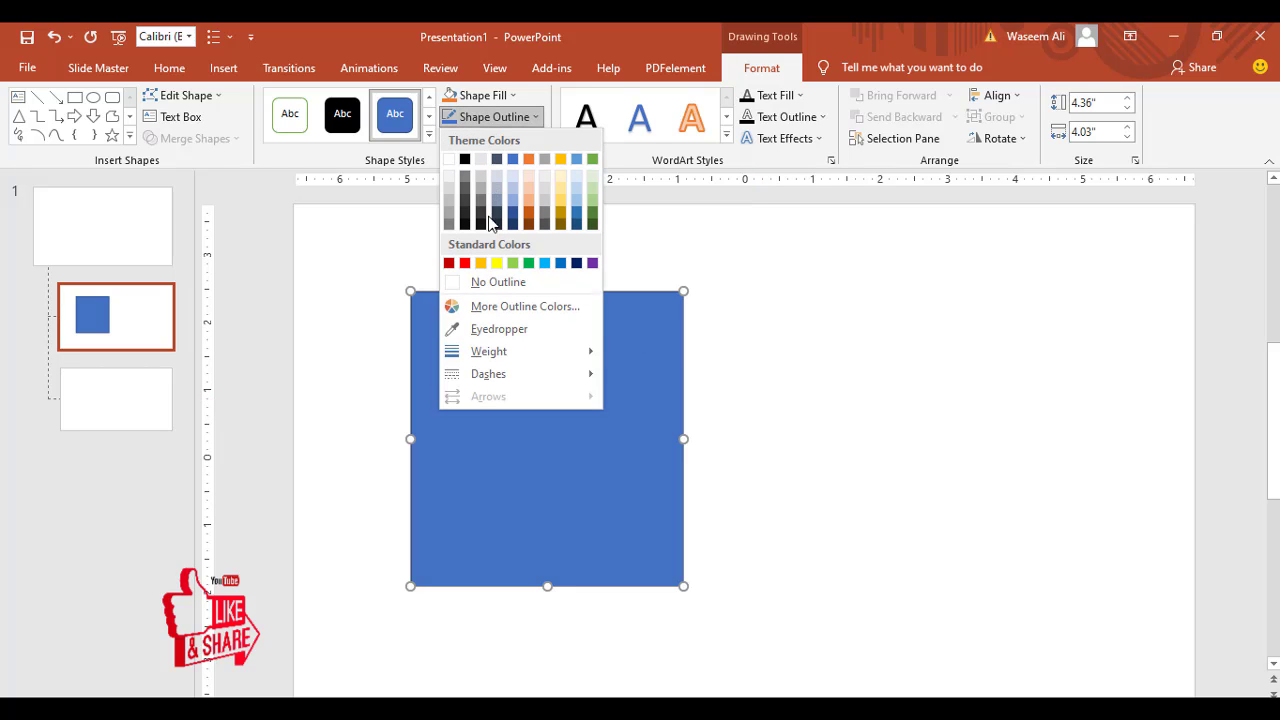
left_click(486, 326)
left_click(691, 337)
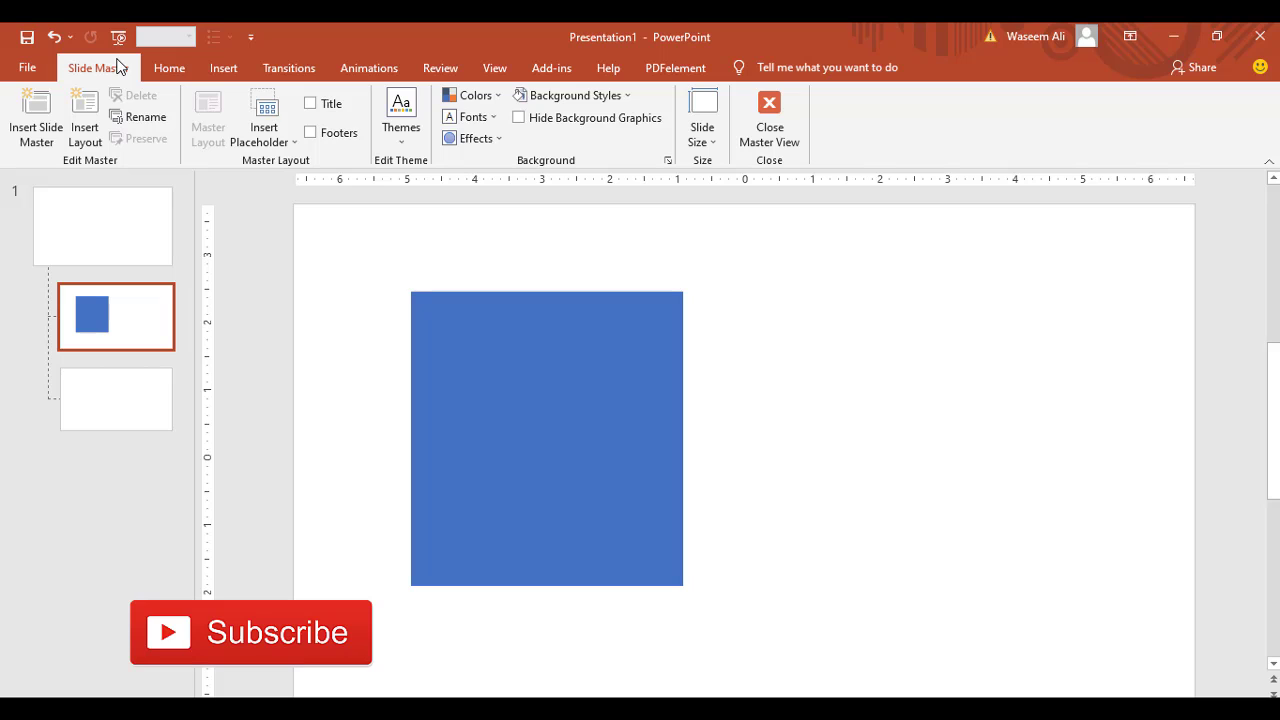
Draw a picture placeholder over the blue rectangle and intersect the two into one freeform placeholder
left_click(264, 130)
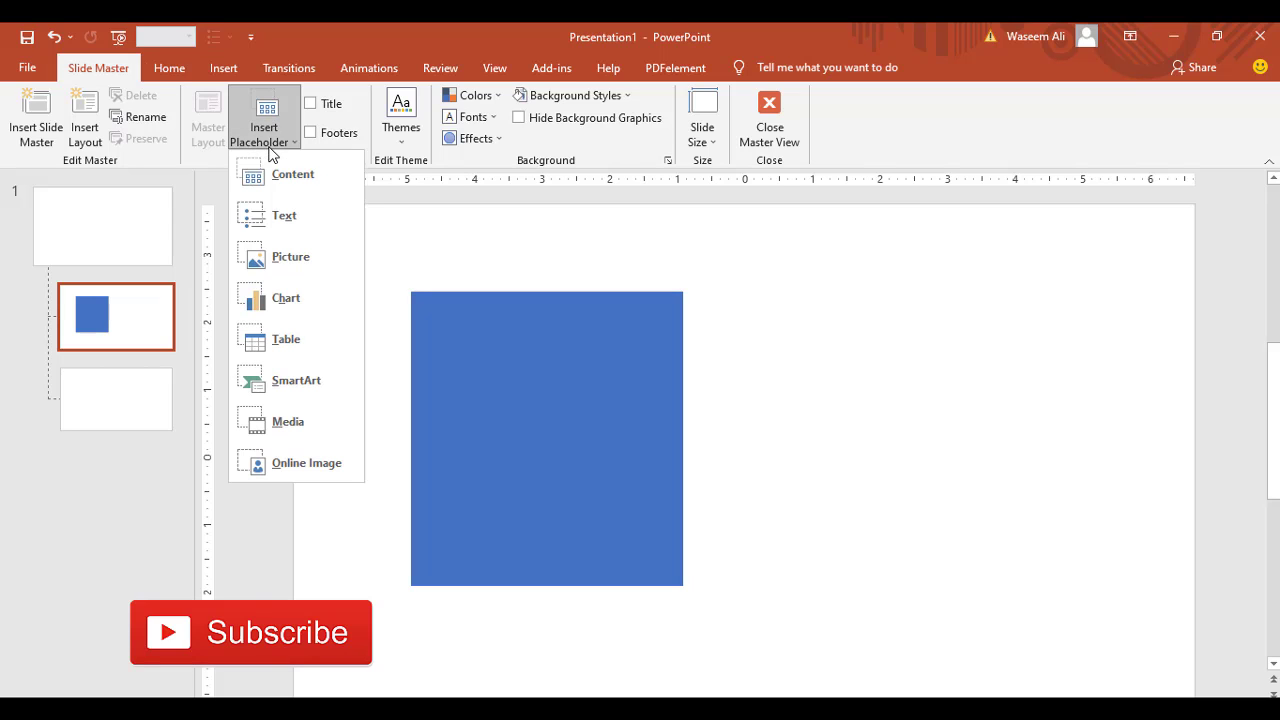
left_click(305, 254)
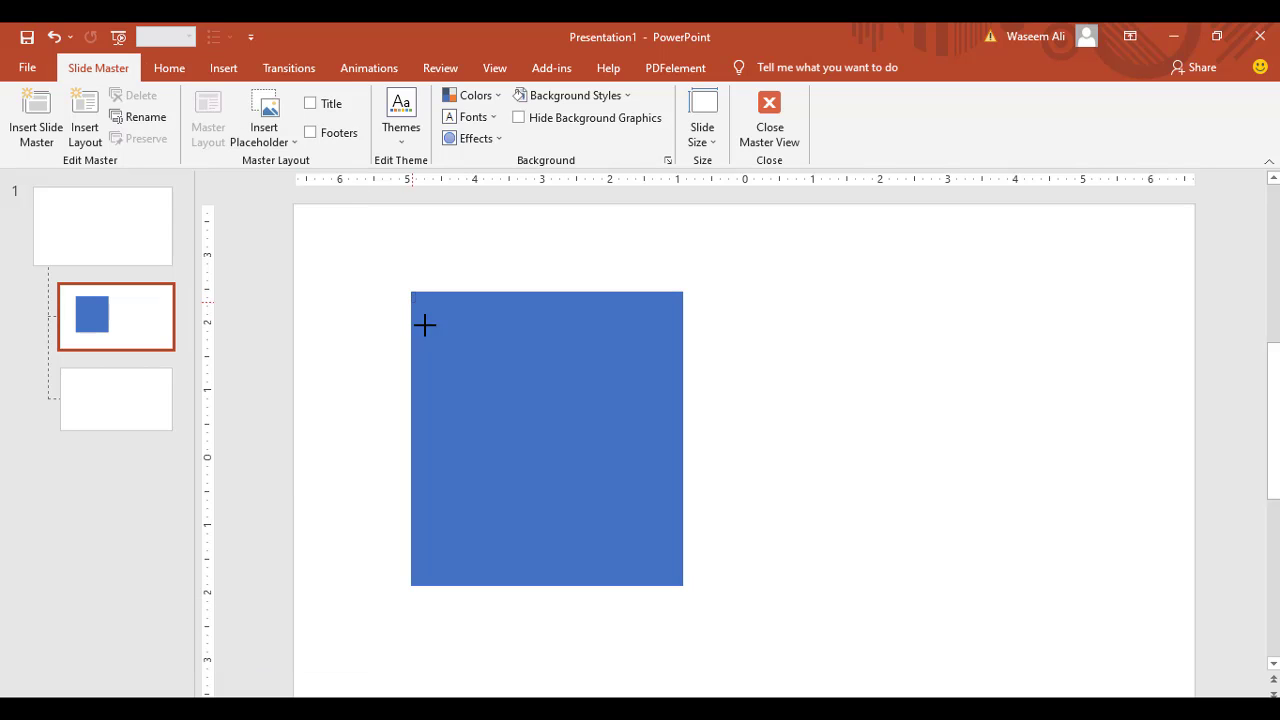
mouse_move(522, 441)
left_mouse_down()
mouse_move(683, 605)
mouse_move(683, 586)
left_mouse_up()
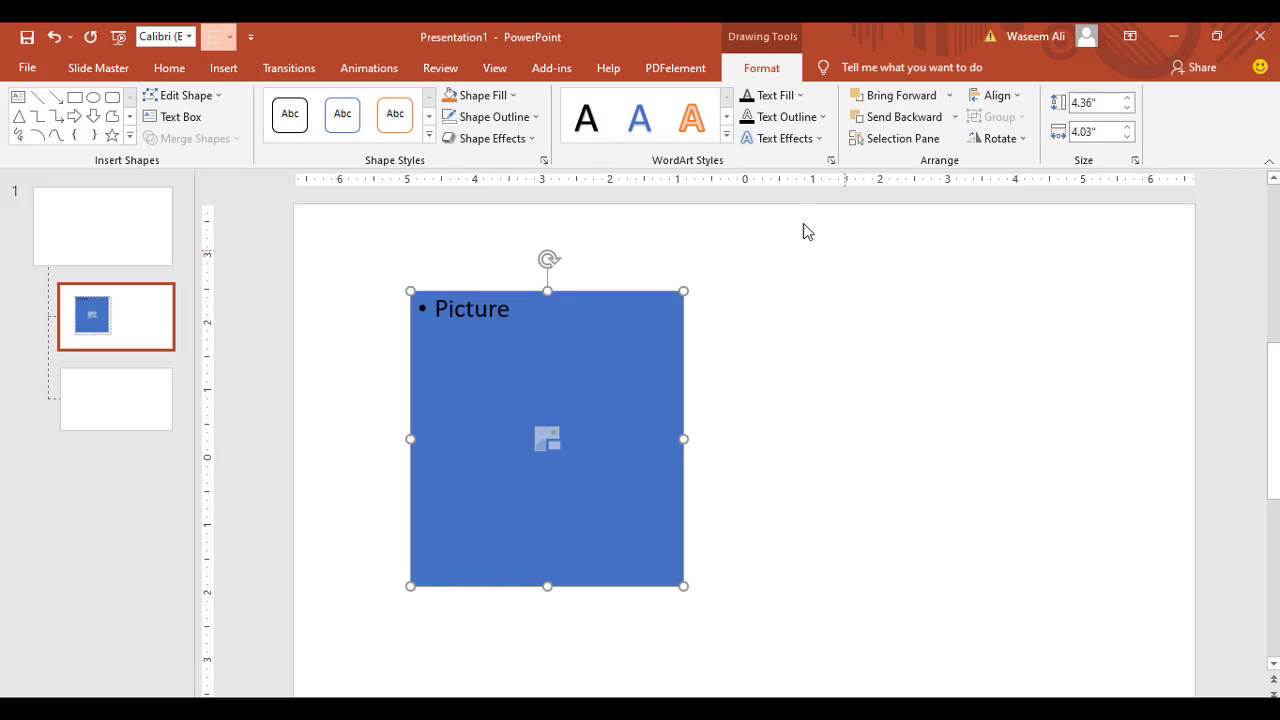
left_click(912, 142)
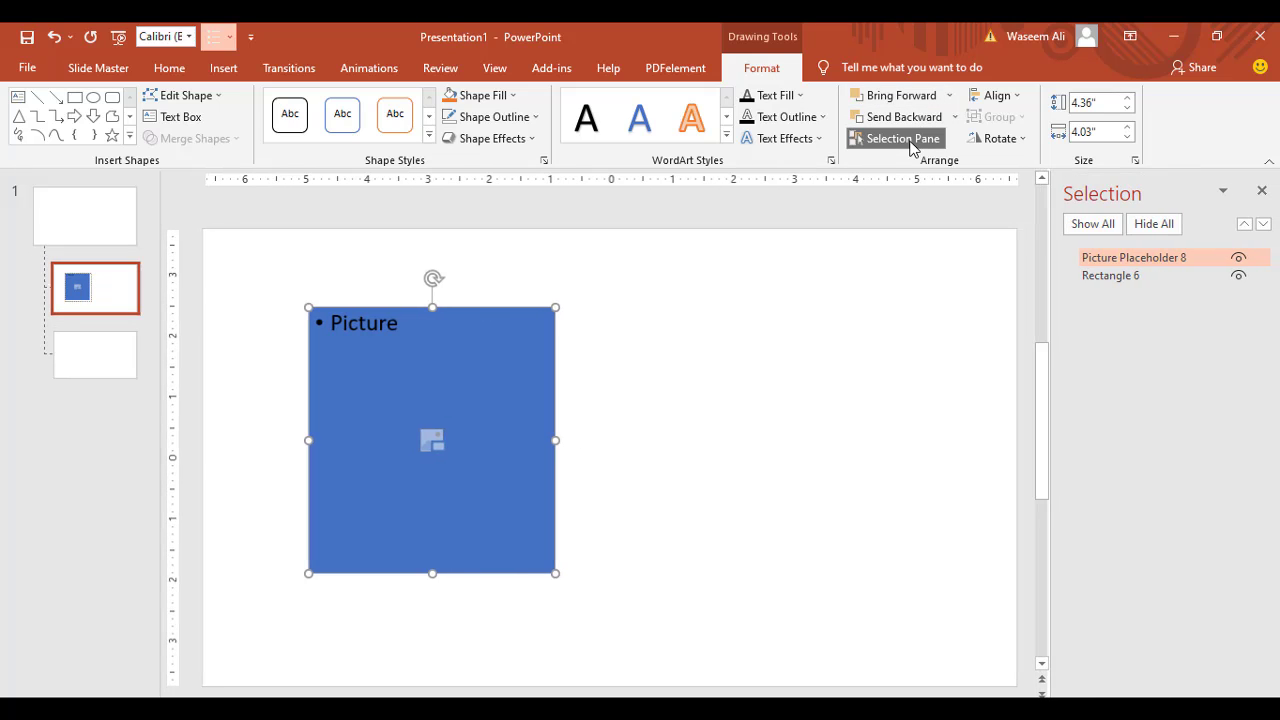
left_click(1104, 277, "ctrl")
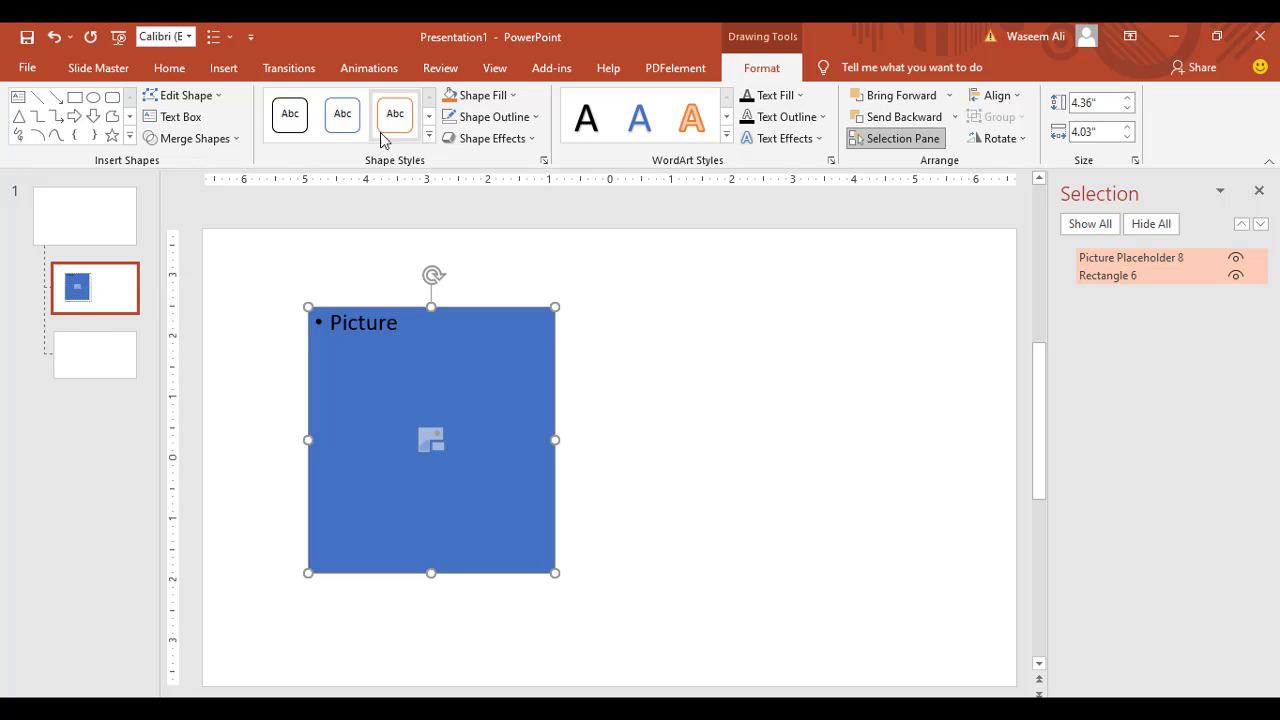
left_click(193, 138)
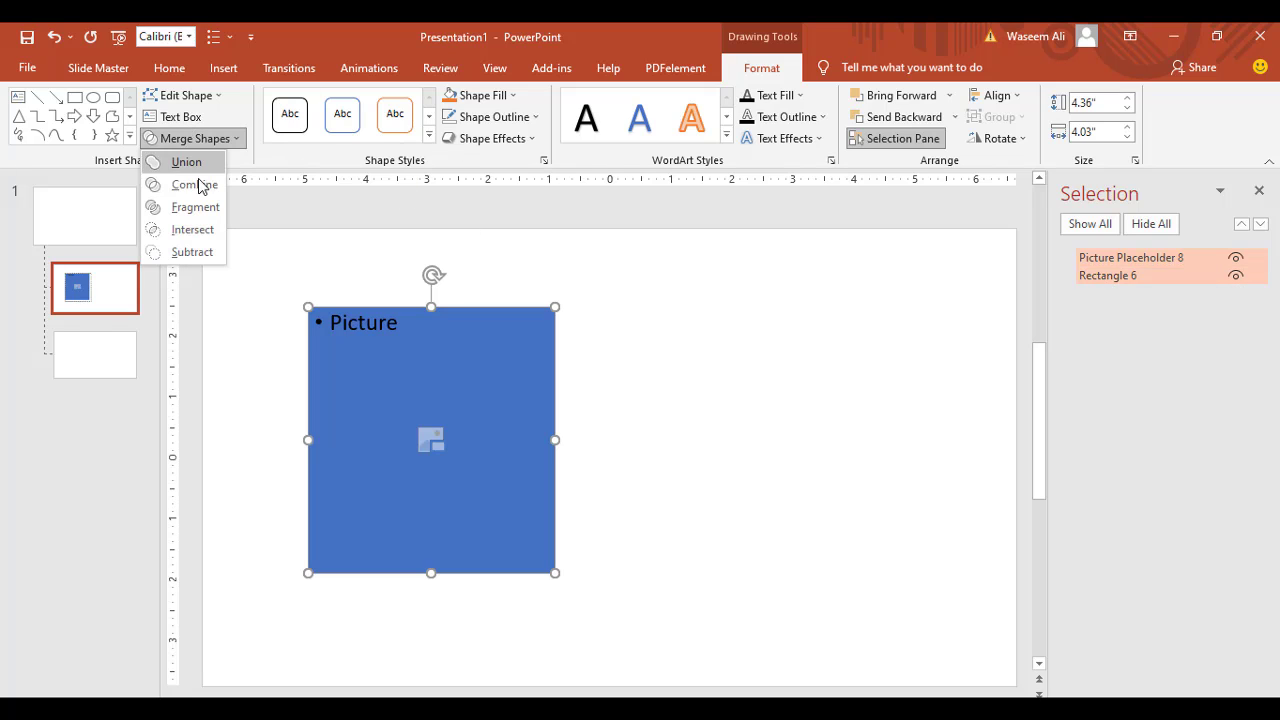
left_click(198, 229)
left_click(788, 451)
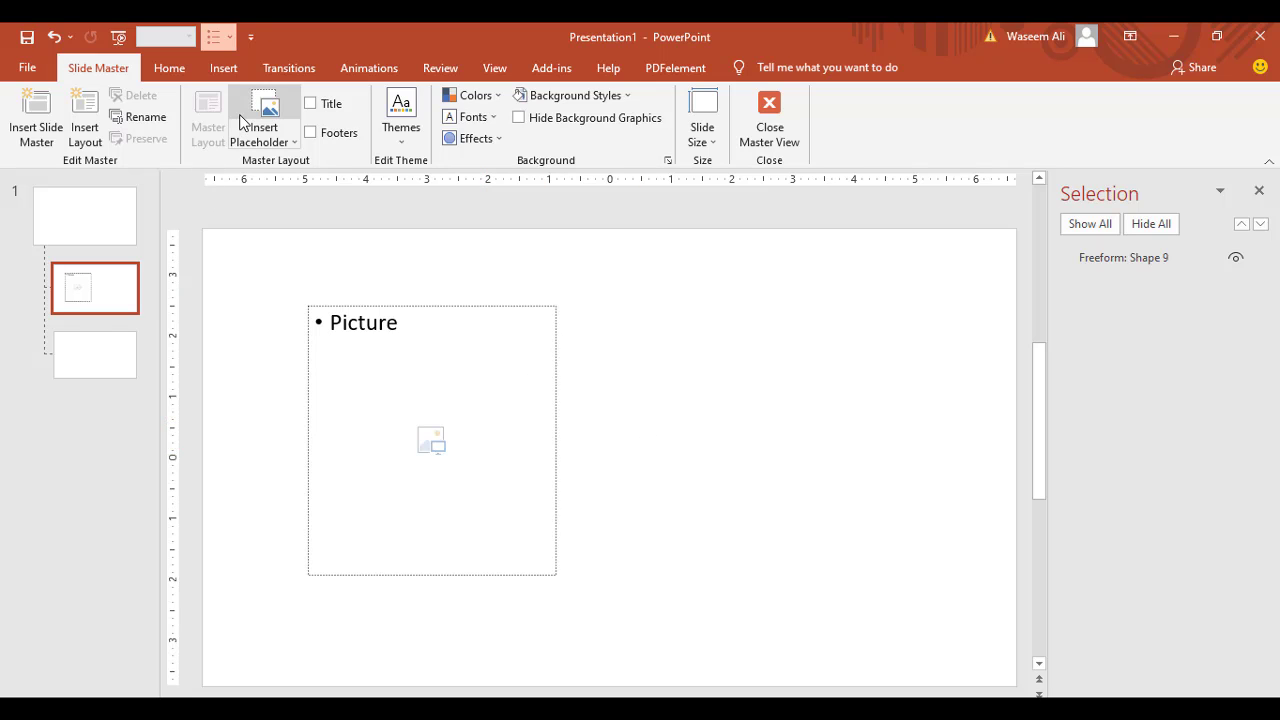
Draw a 5.29" by 5.2" circle and align it beside the picture placeholder
left_click(223, 67)
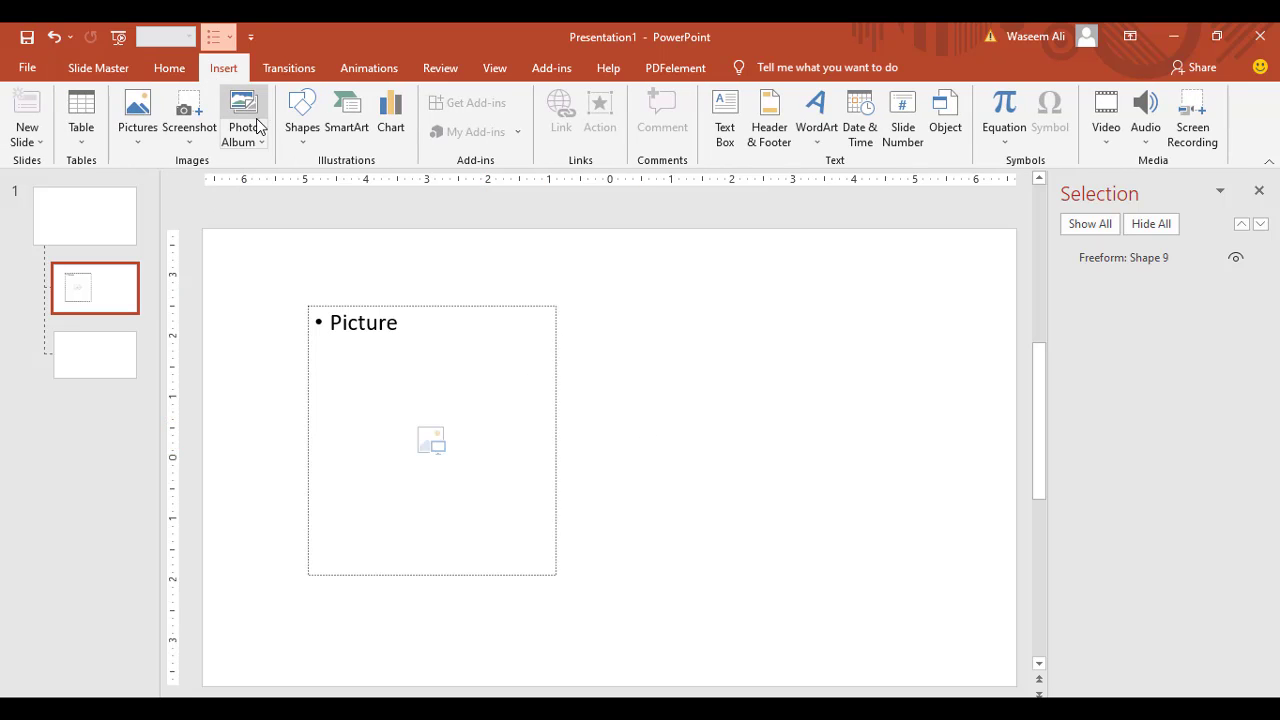
left_click(316, 145)
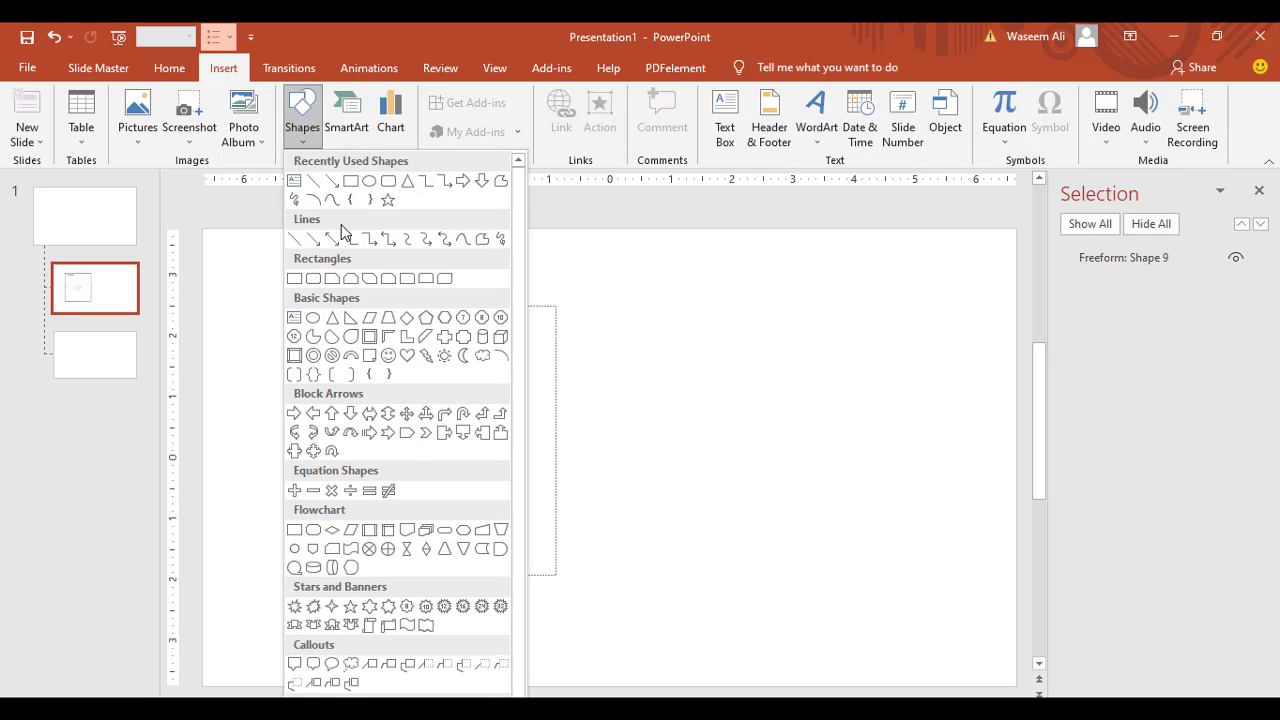
left_click(369, 181)
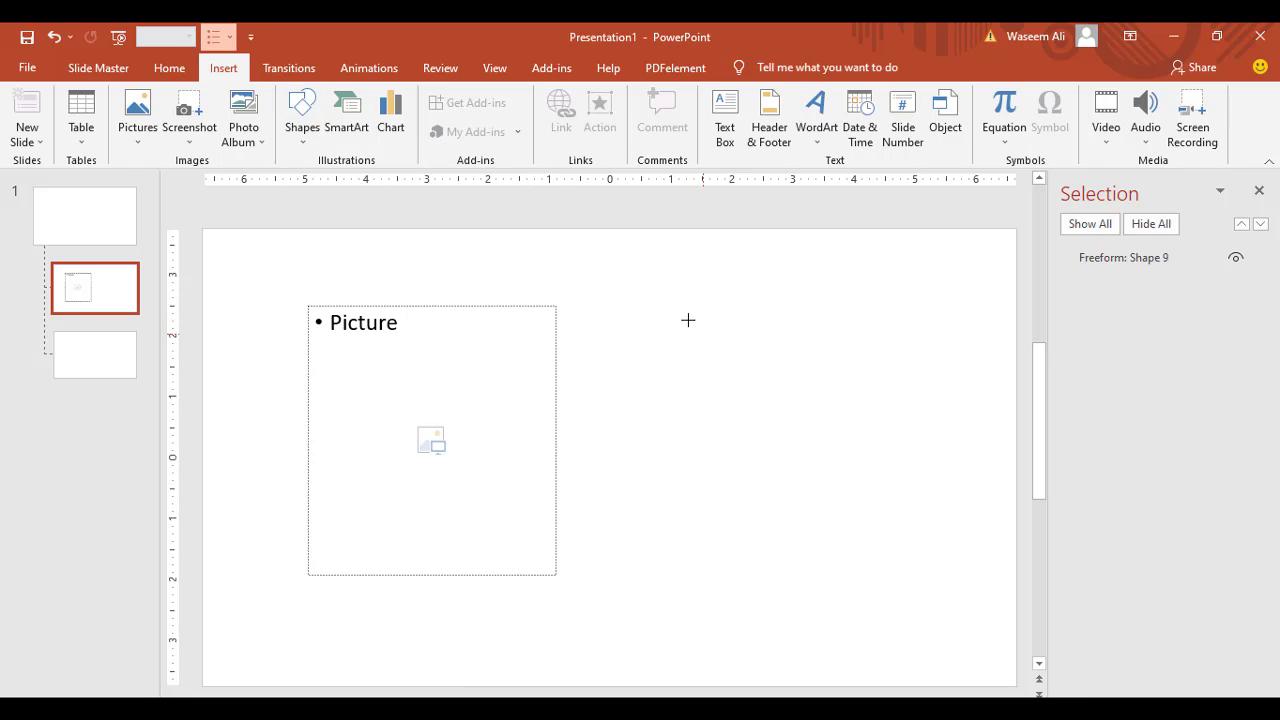
left_click_drag(679, 316, 997, 638)
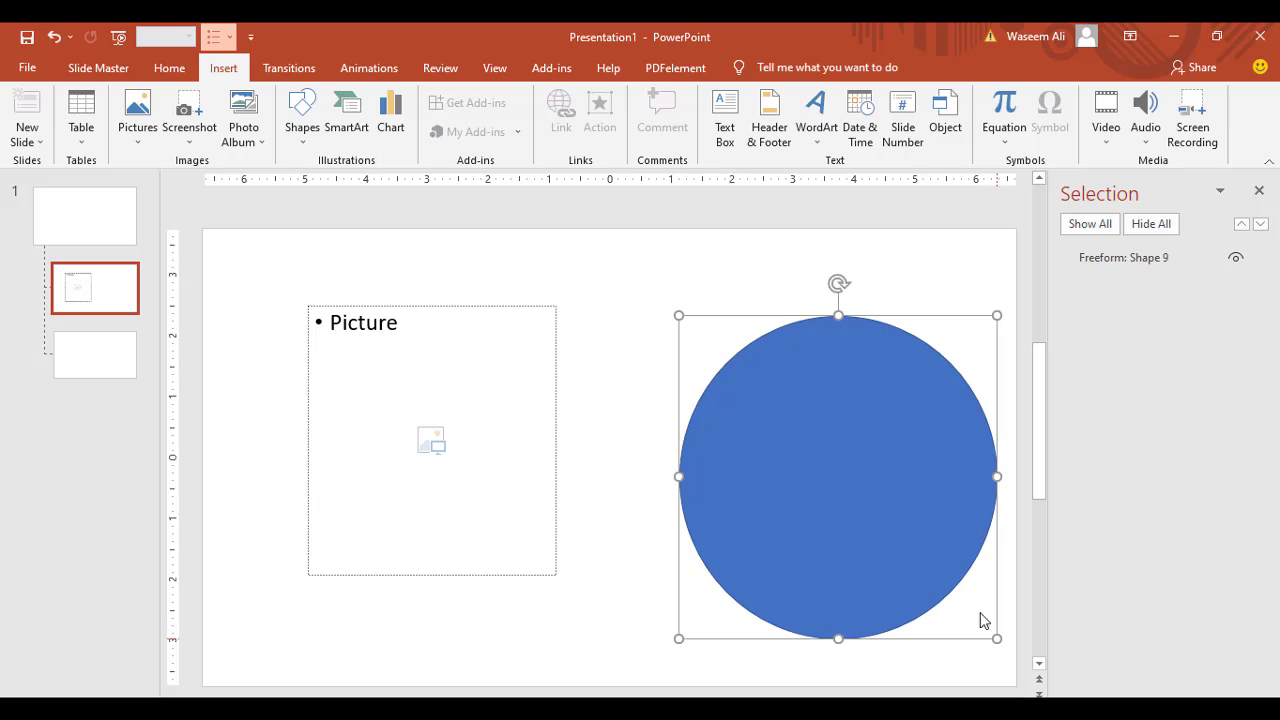
left_click_drag(857, 463, 834, 443)
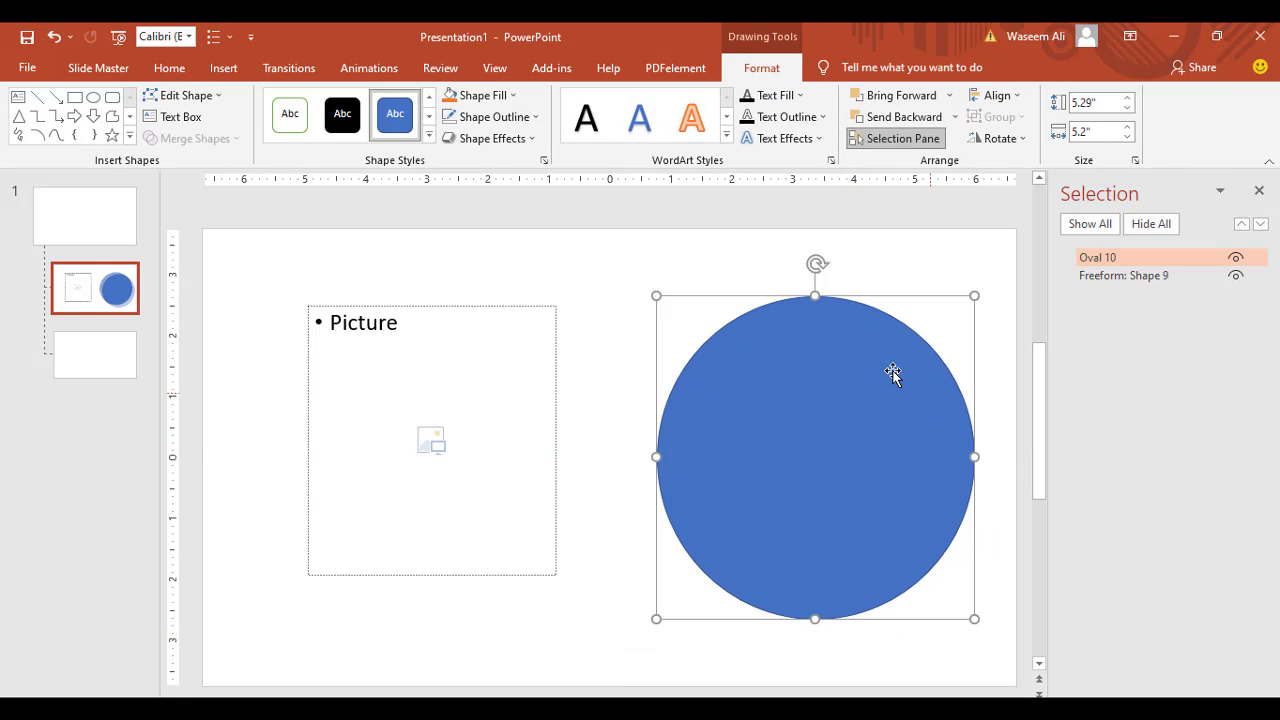
left_click_drag(893, 373, 886, 377)
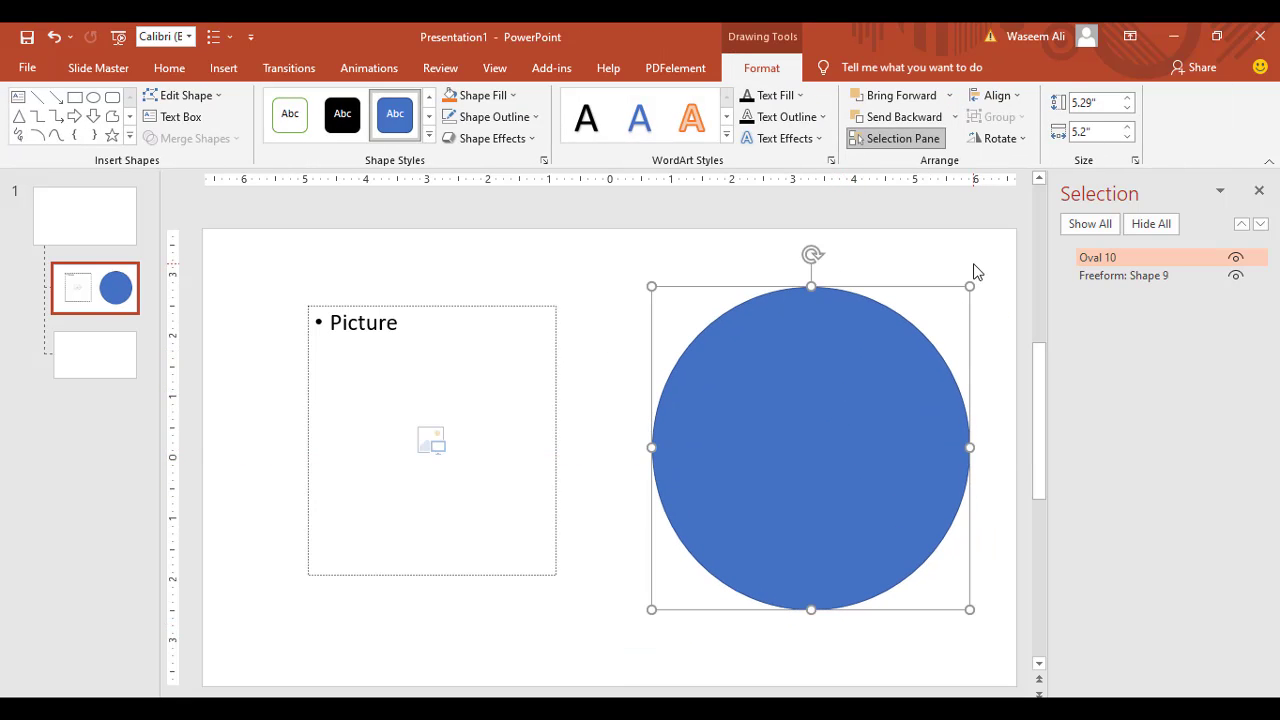
Fill the circle yellow and remove its outline
left_click(476, 99)
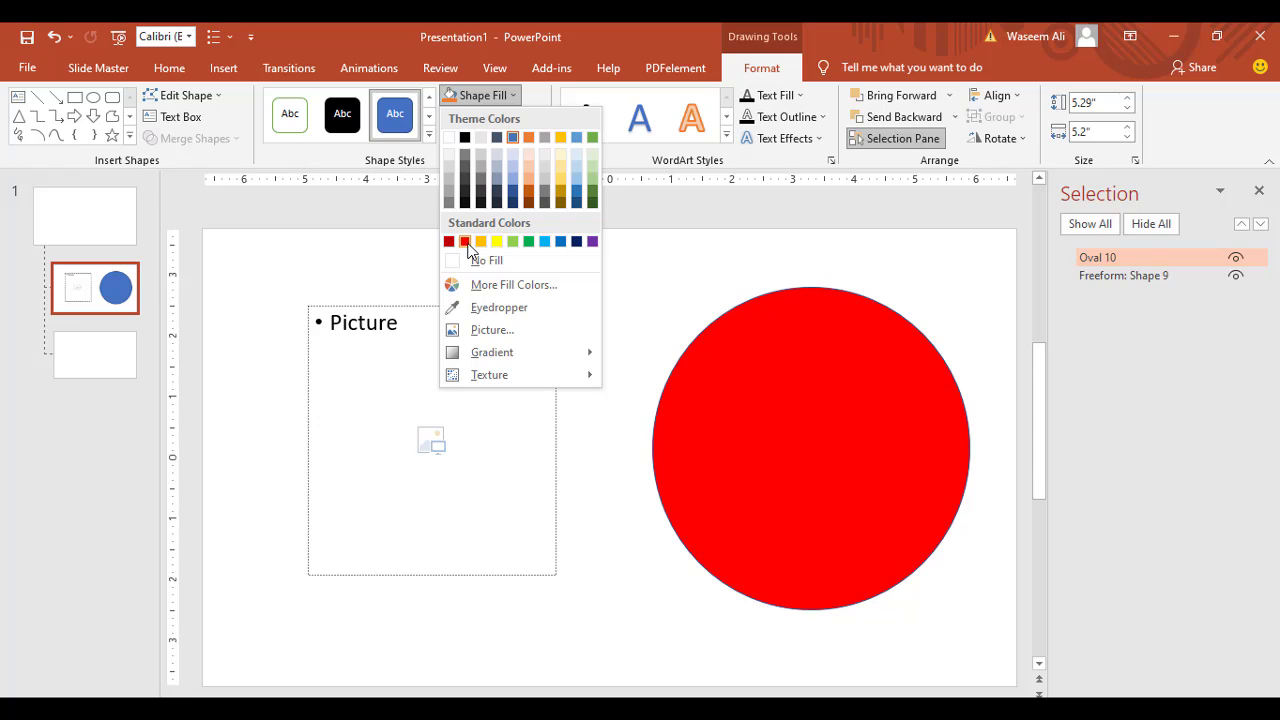
left_click(496, 243)
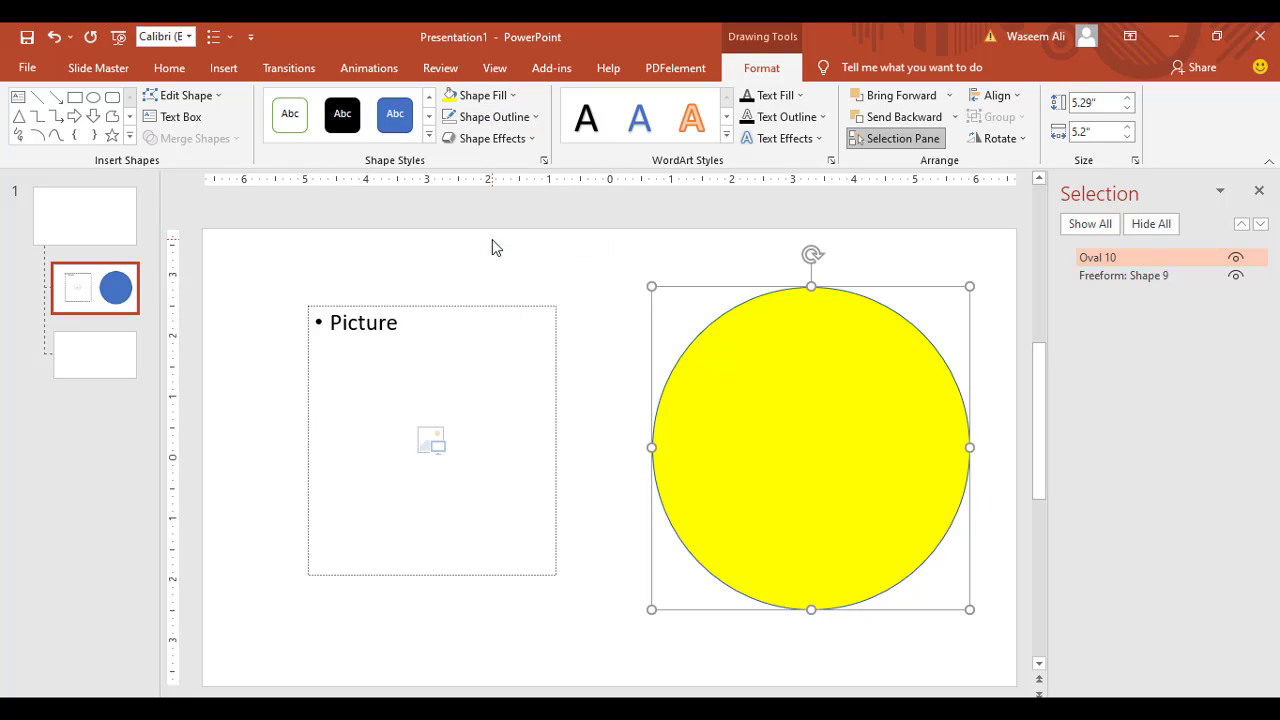
left_click(525, 120)
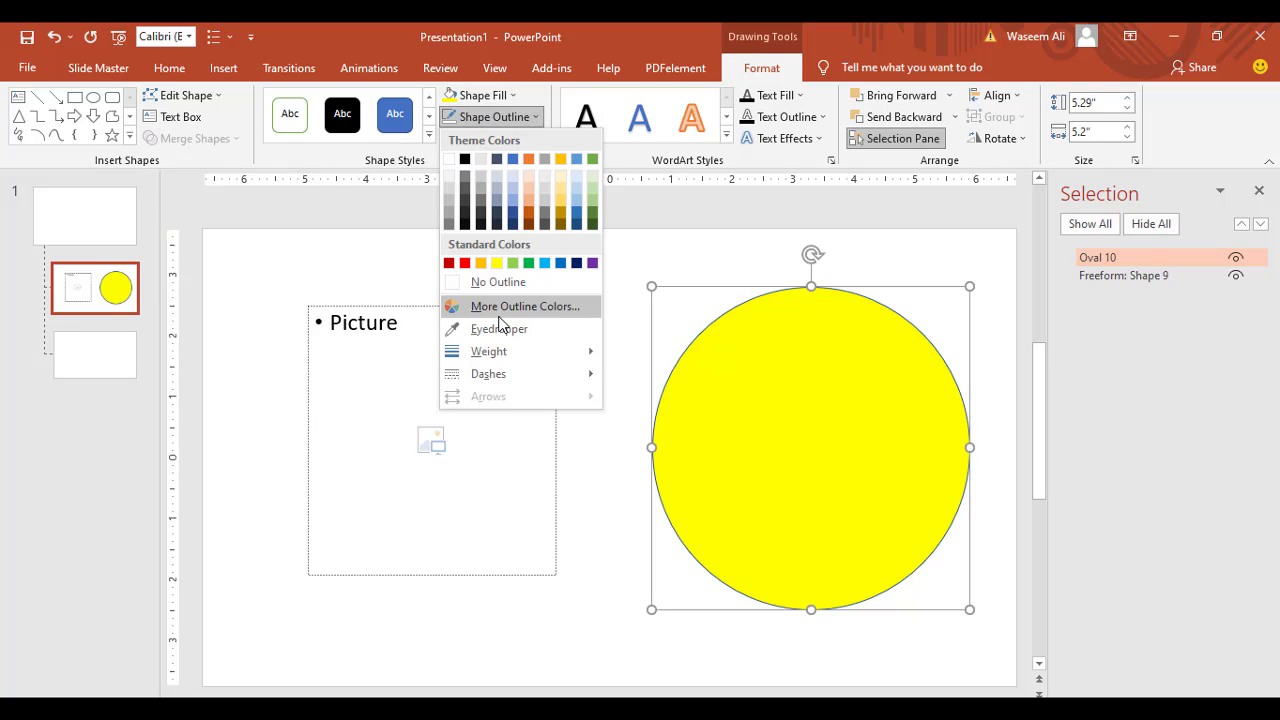
left_click(495, 283)
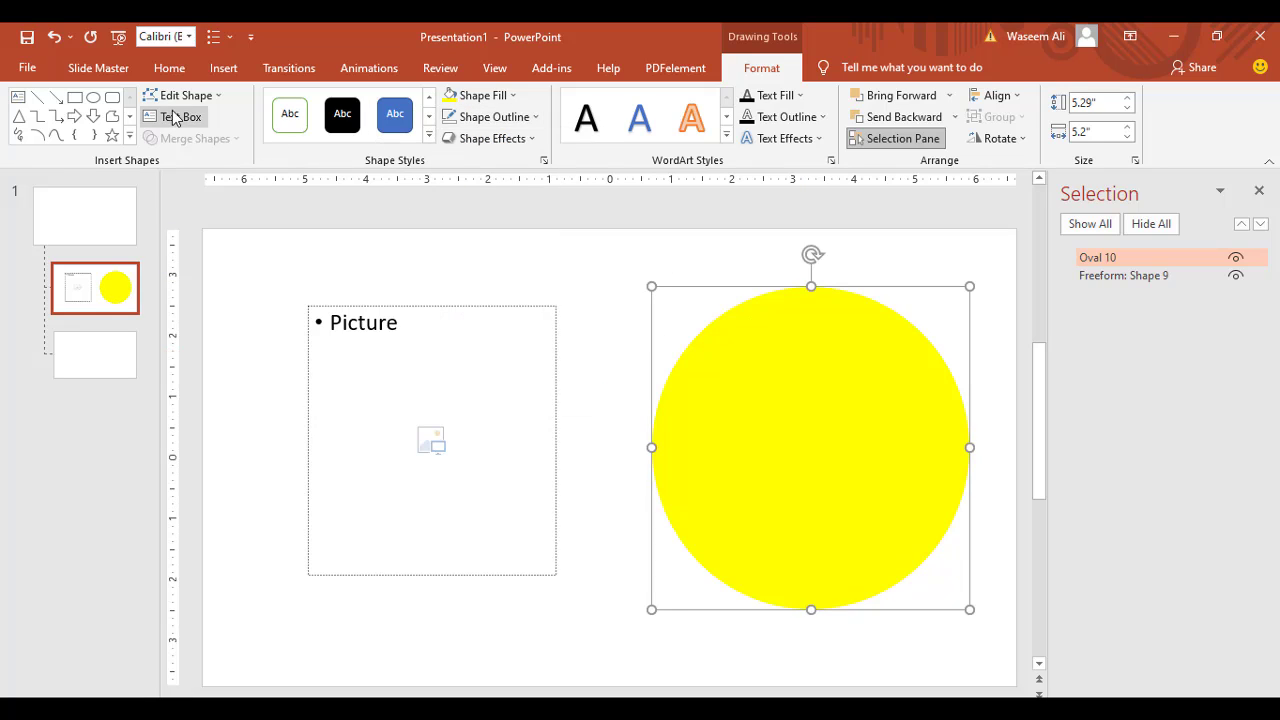
left_click(223, 67)
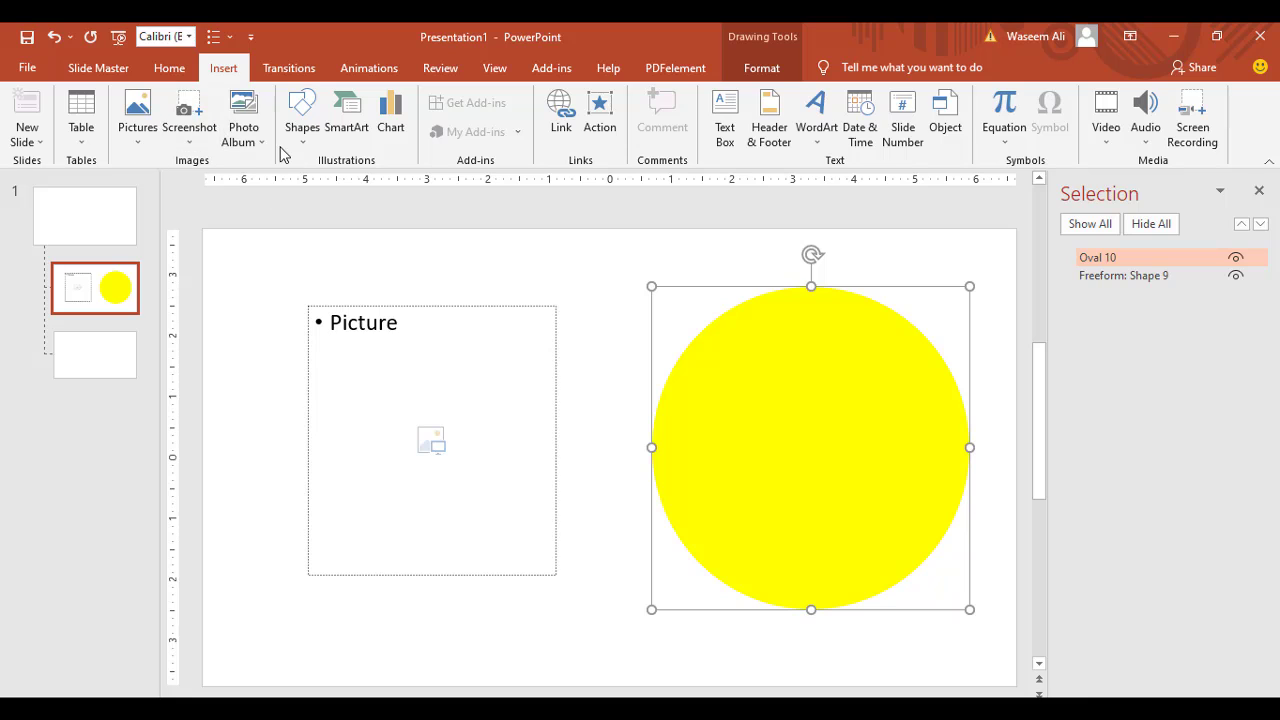
left_click(495, 68)
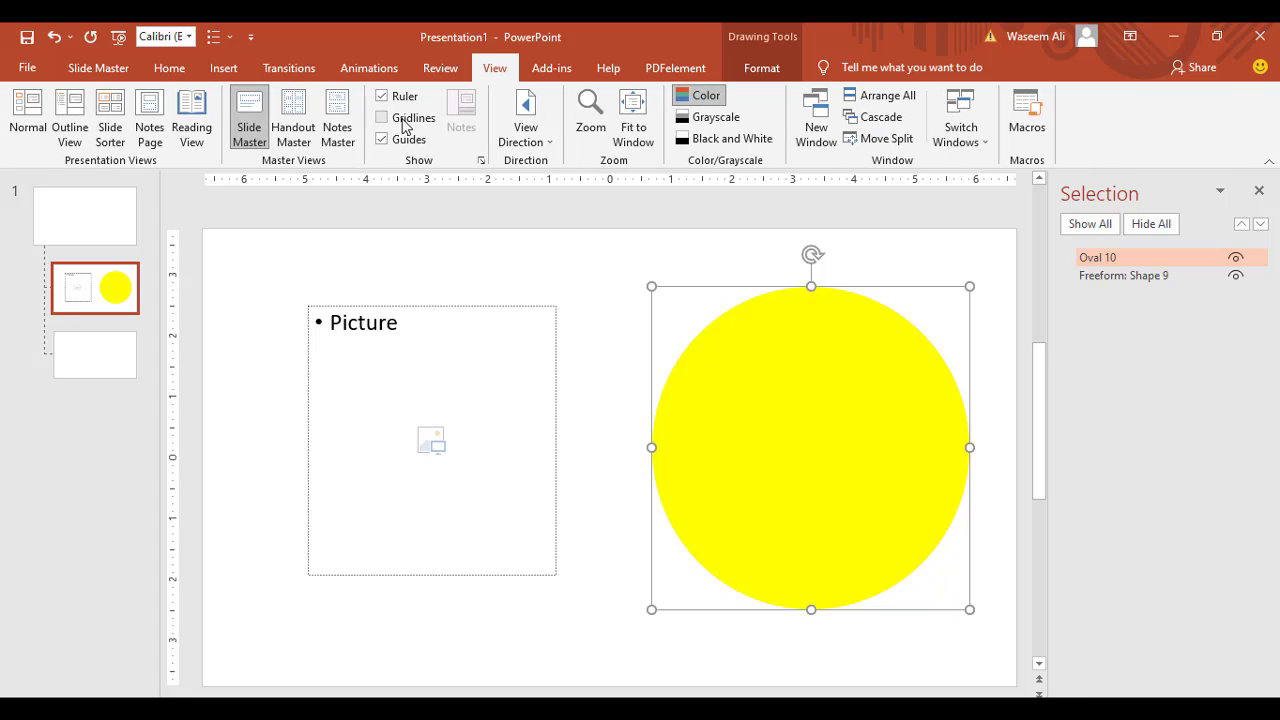
left_click(741, 72)
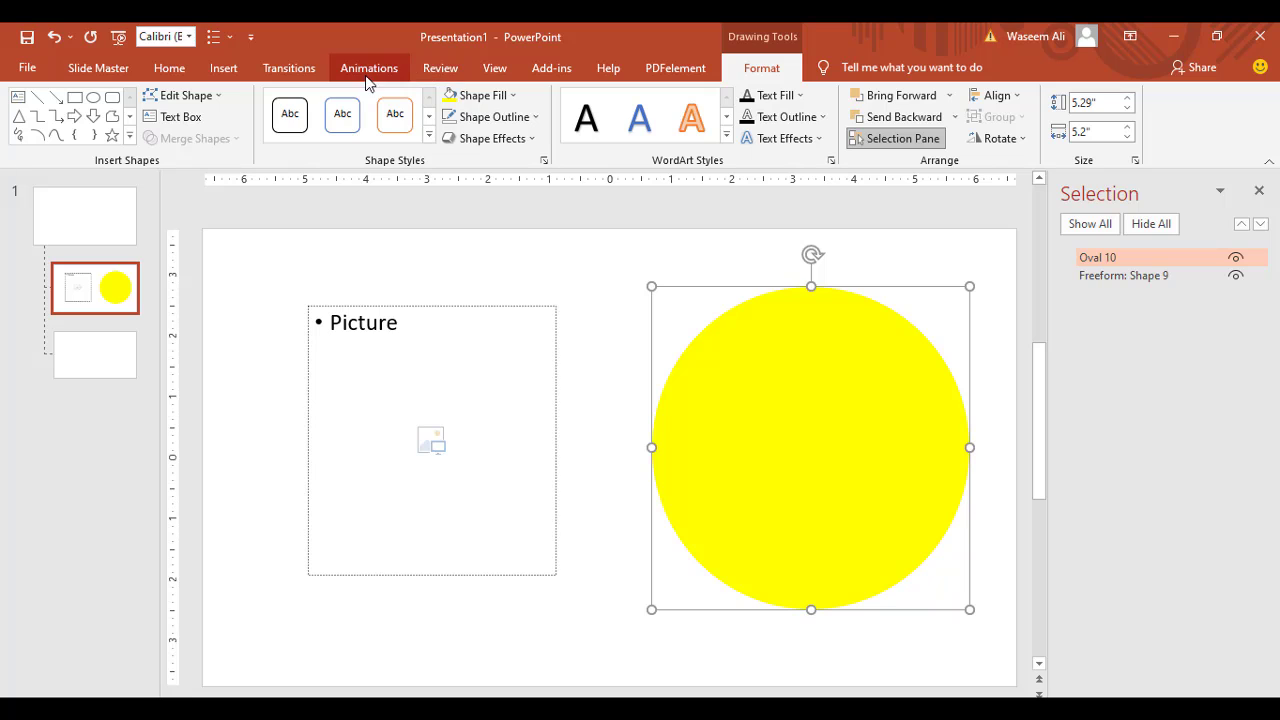
left_click(484, 70)
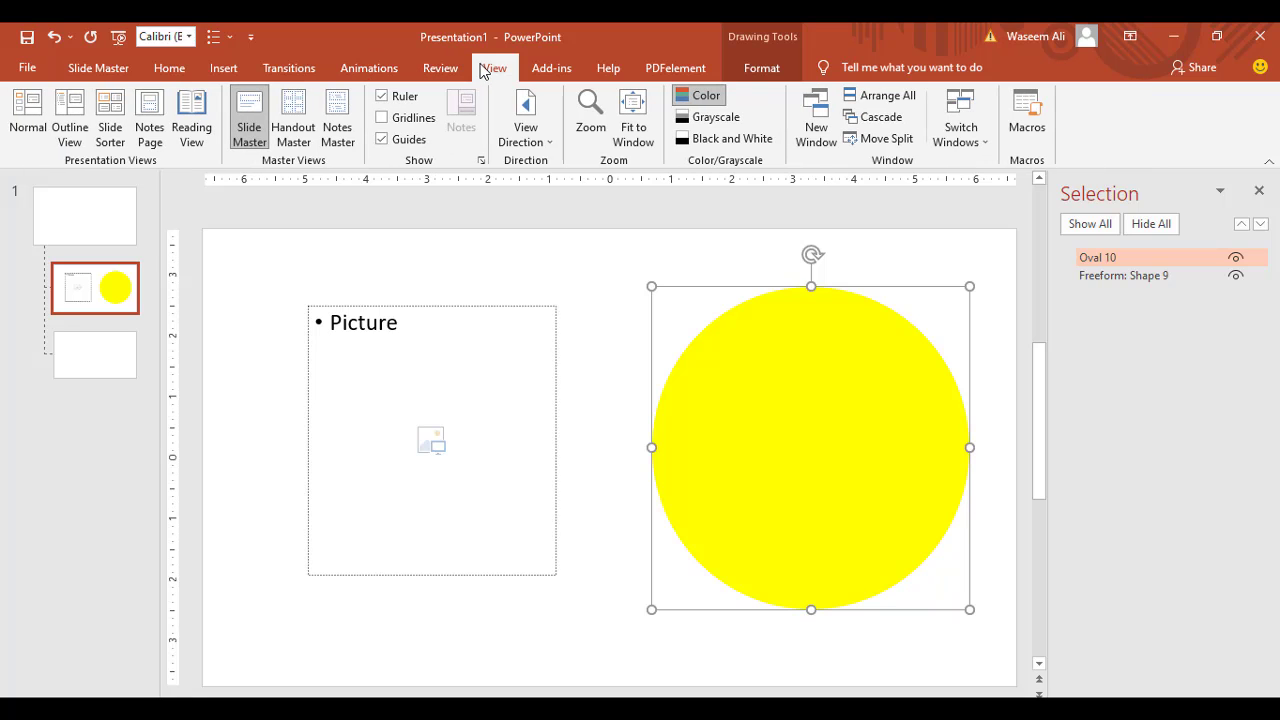
left_click(241, 116)
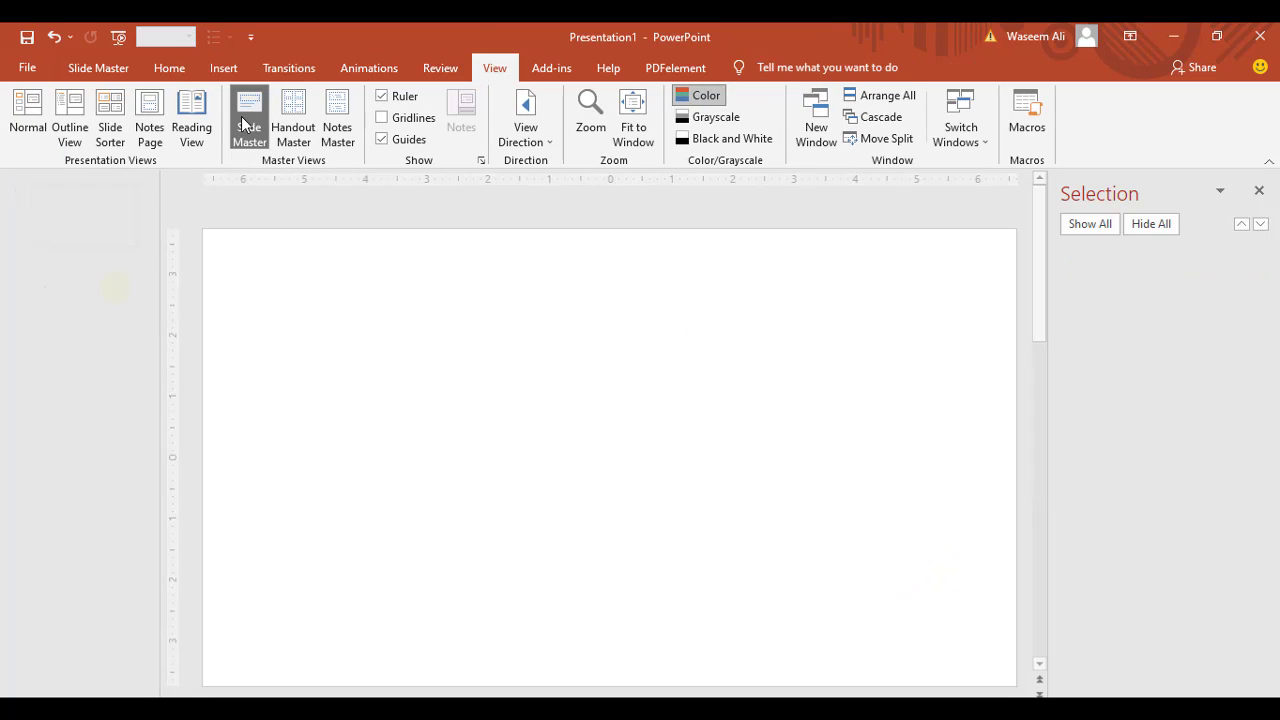
left_click(89, 305)
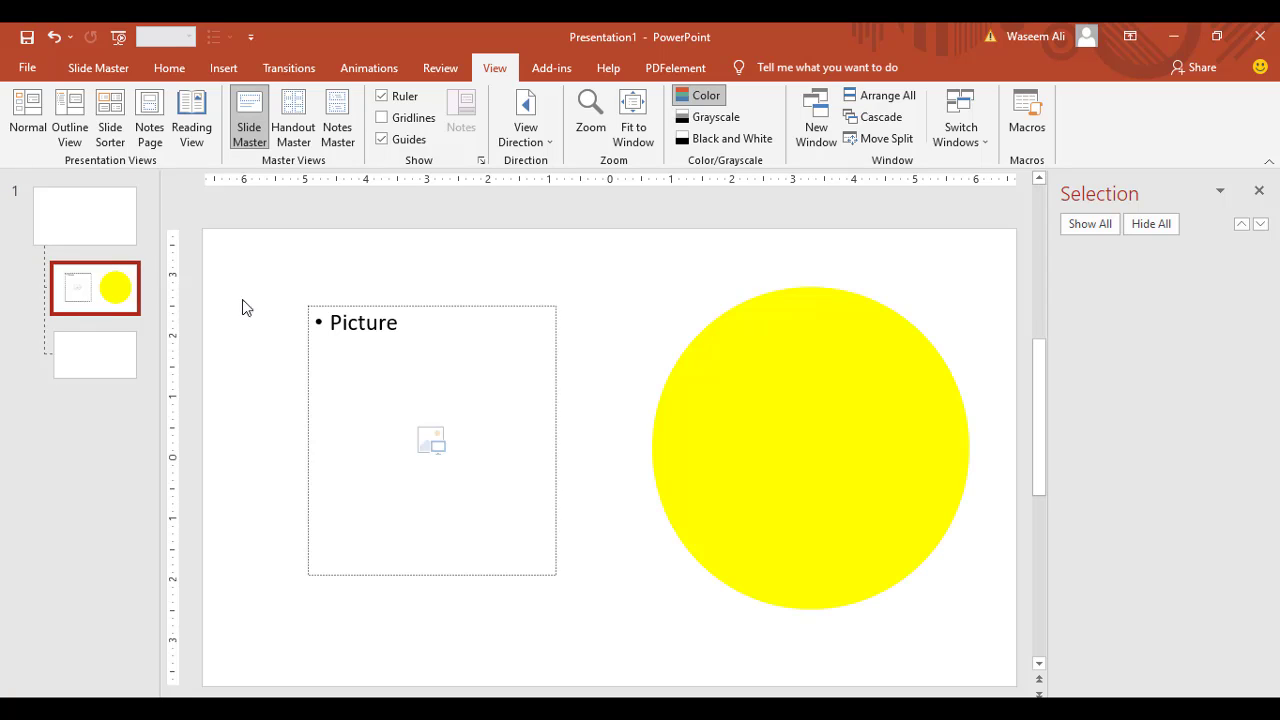
left_click(751, 427)
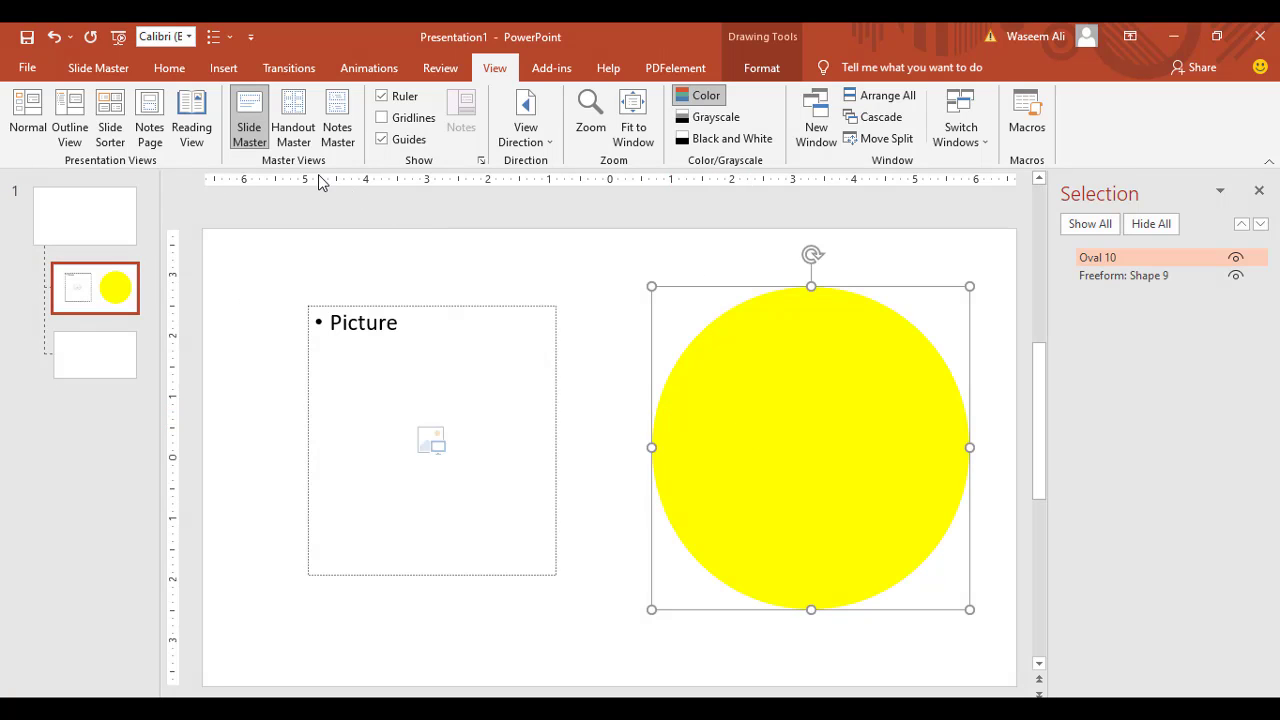
left_click(752, 70)
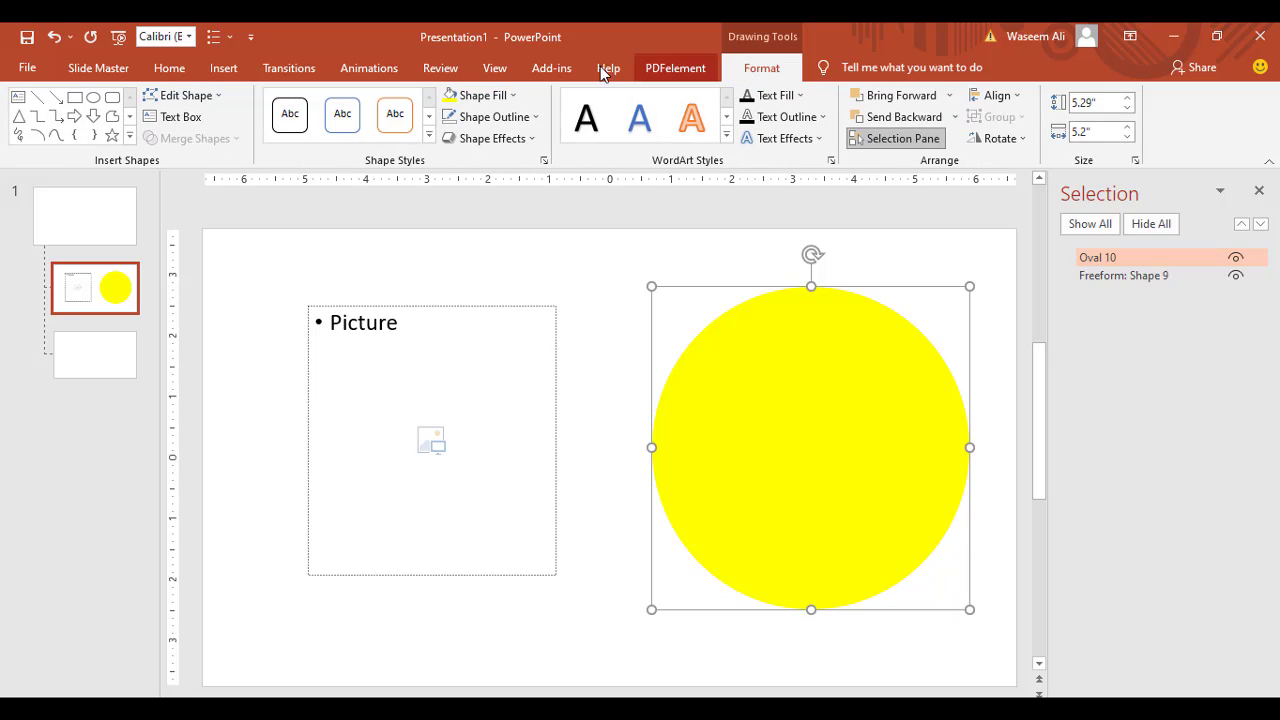
left_click(223, 68)
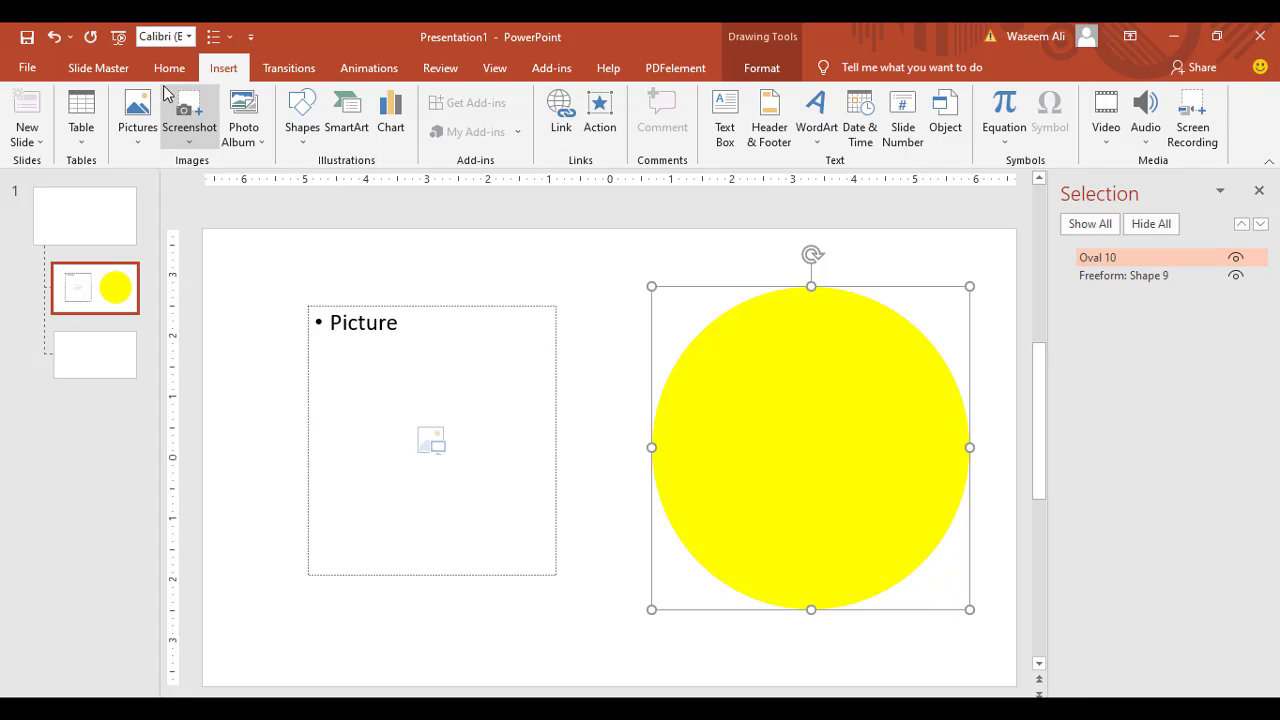
Add a picture placeholder covering the yellow circle on the layout
left_click(118, 70)
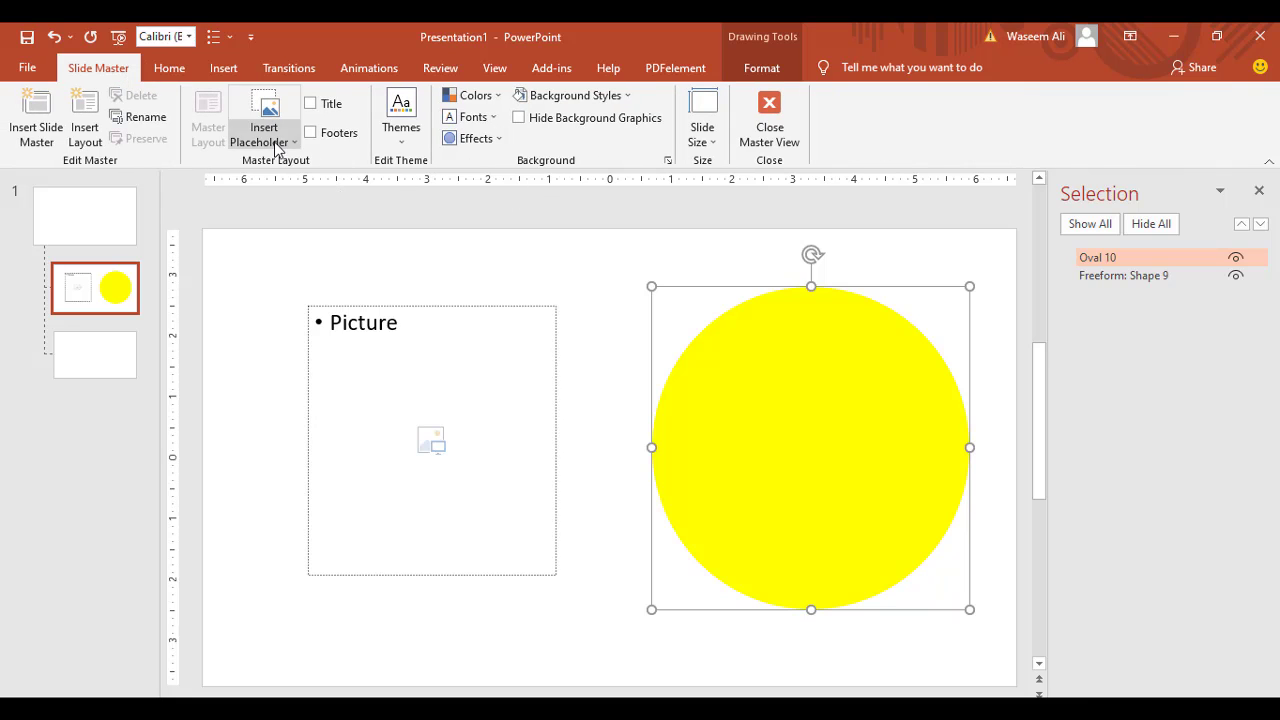
left_click(264, 140)
left_click(282, 262)
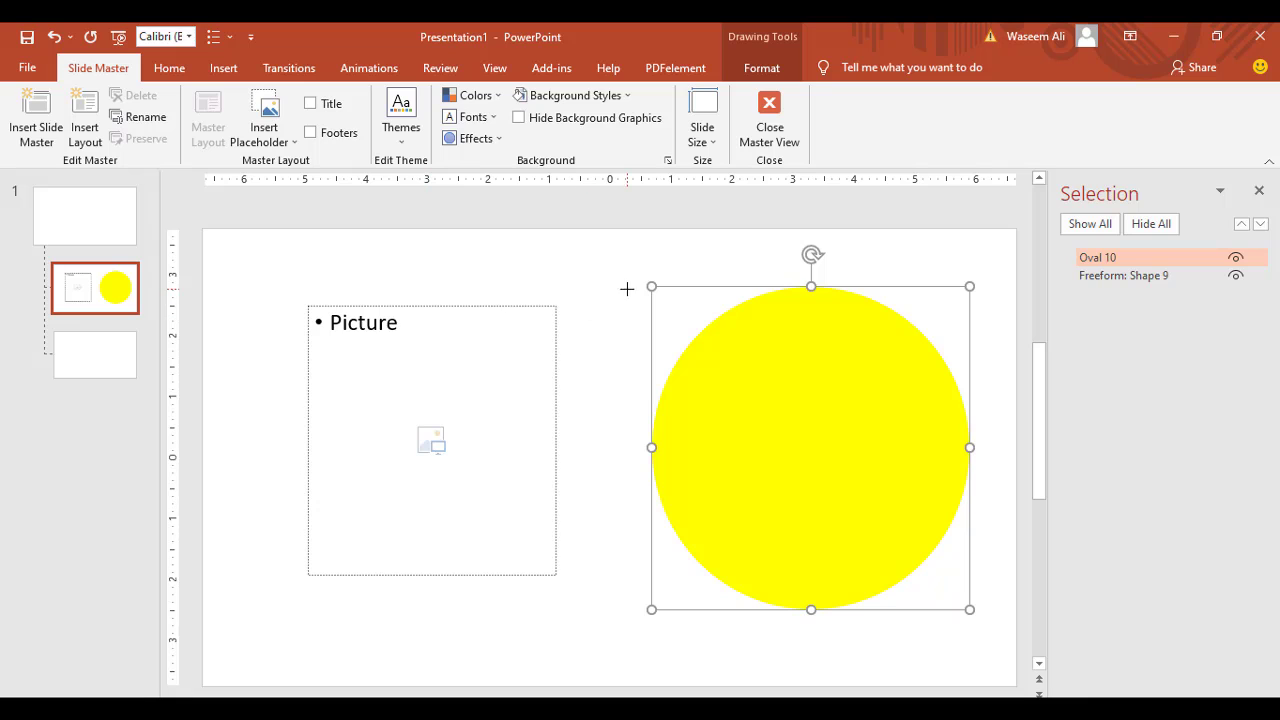
left_click_drag(644, 281, 976, 612)
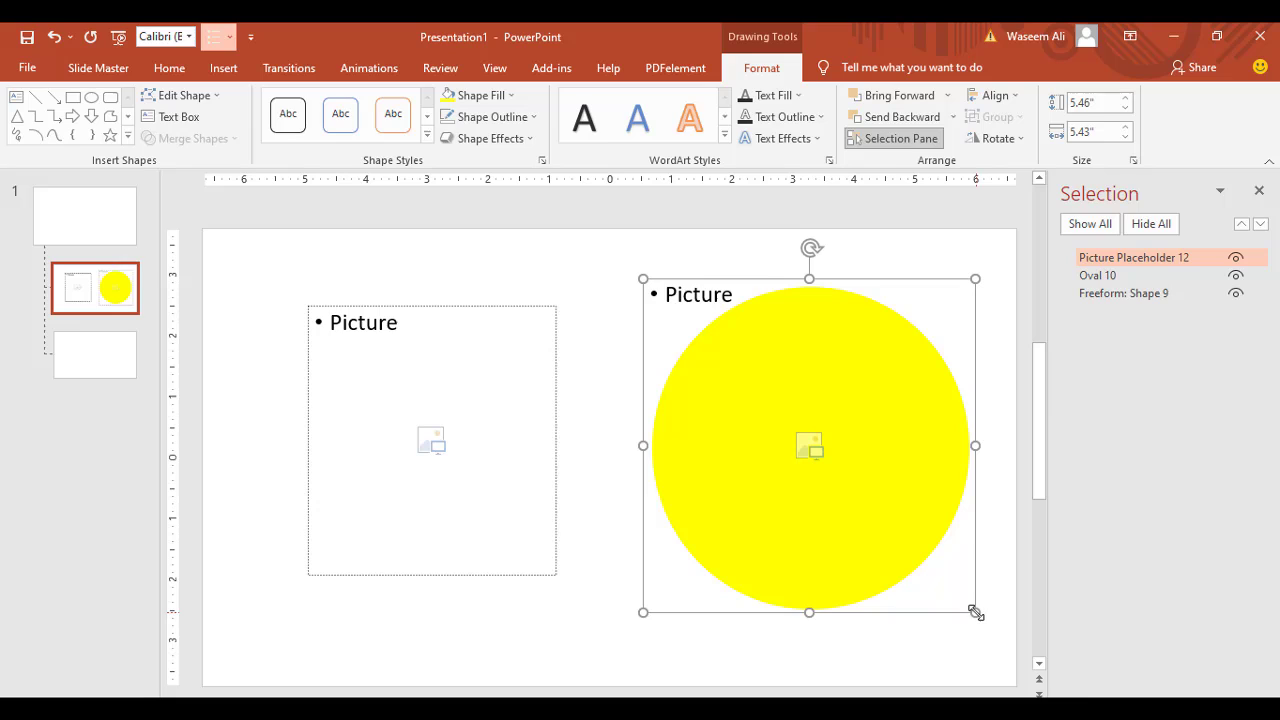
Select the placeholder and circle in the Selection Pane and intersect them
left_click(1240, 276)
left_click(1240, 276)
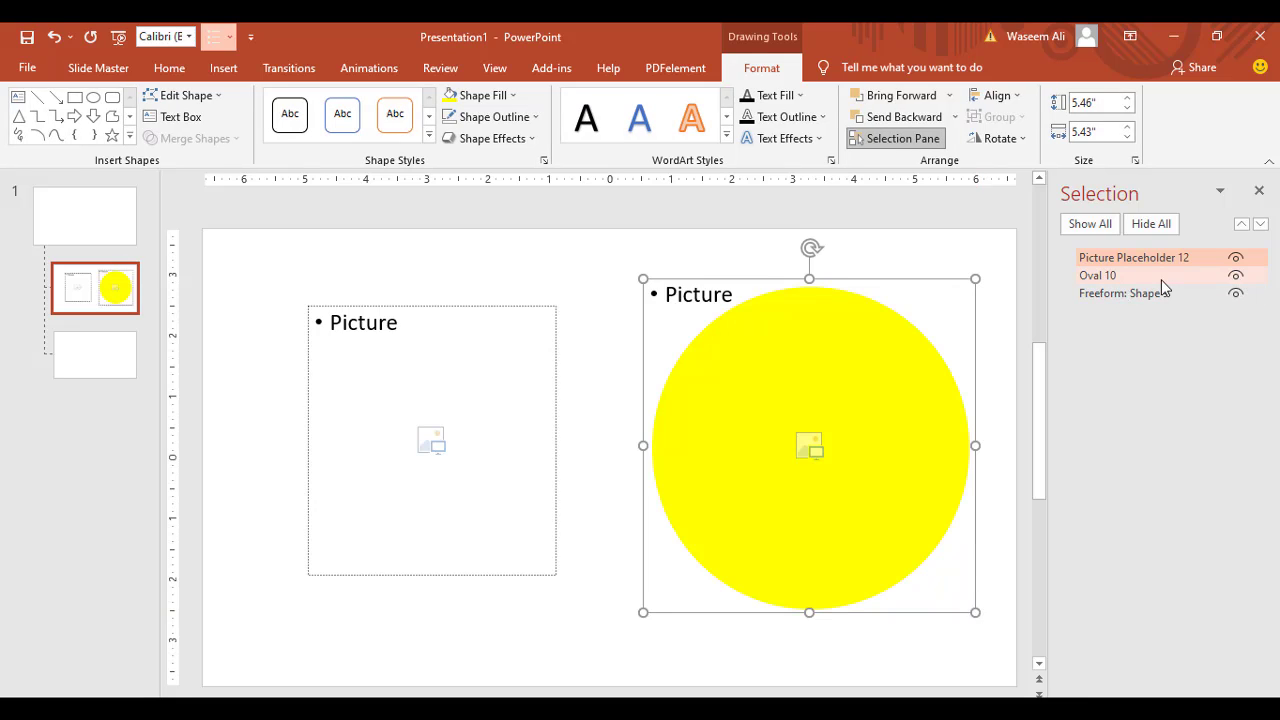
left_click(1160, 279, "ctrl")
left_click(1160, 279, "ctrl")
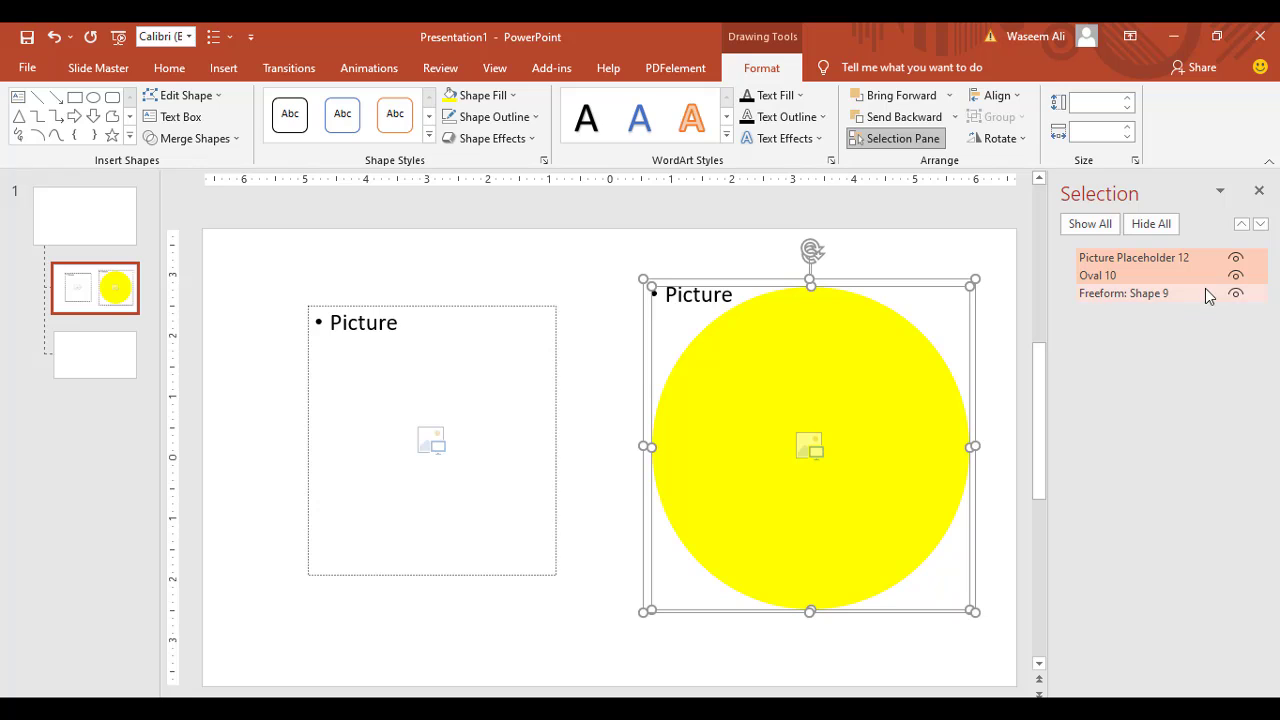
left_click(185, 138)
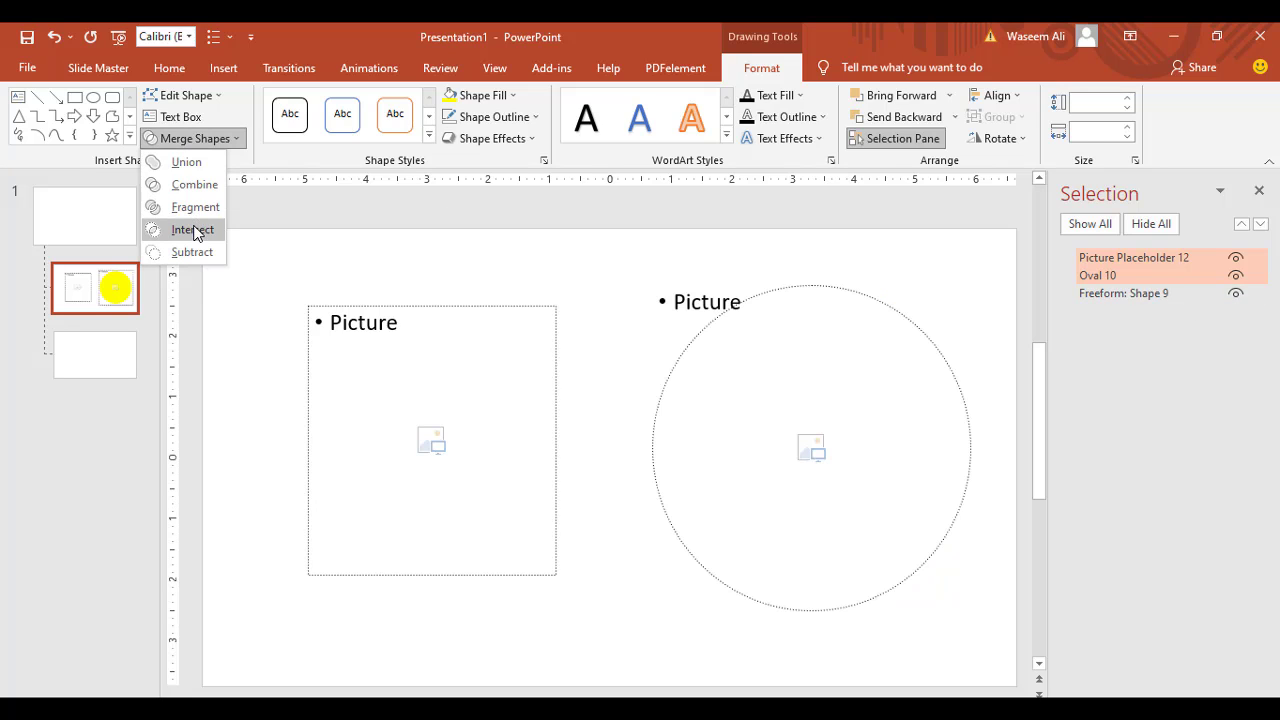
left_click(195, 229)
left_click(730, 265)
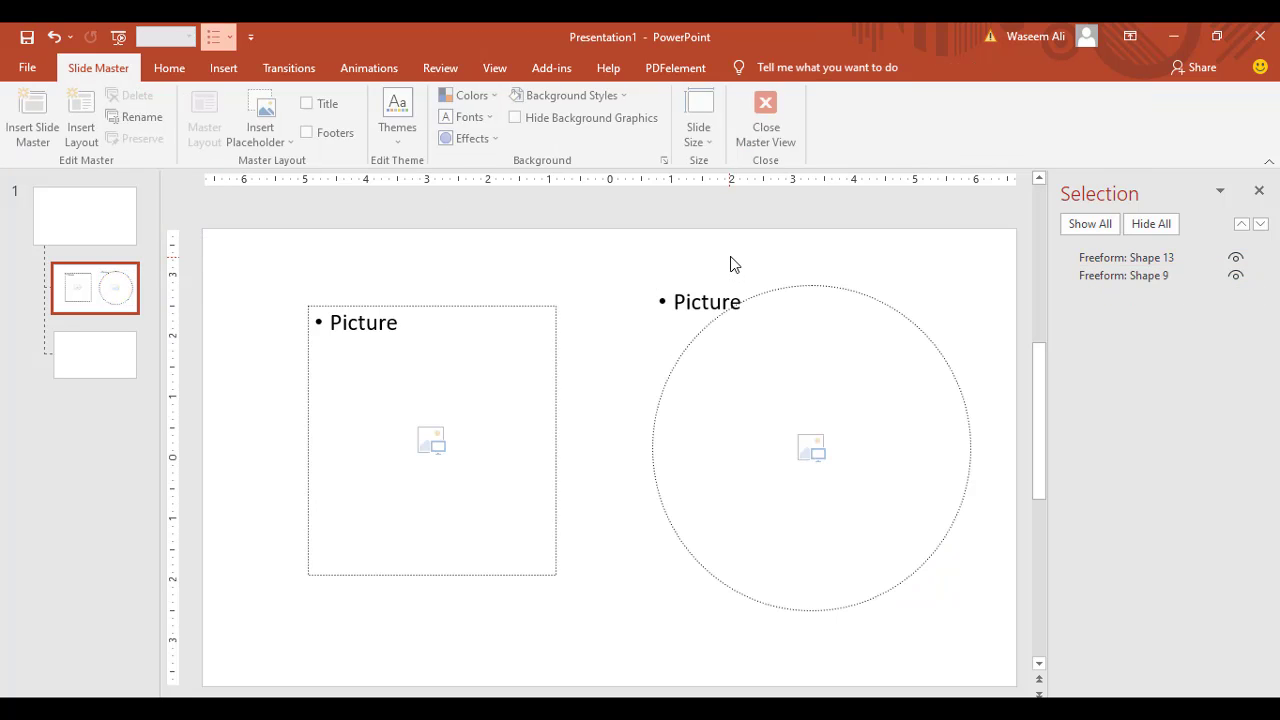
left_click(800, 407)
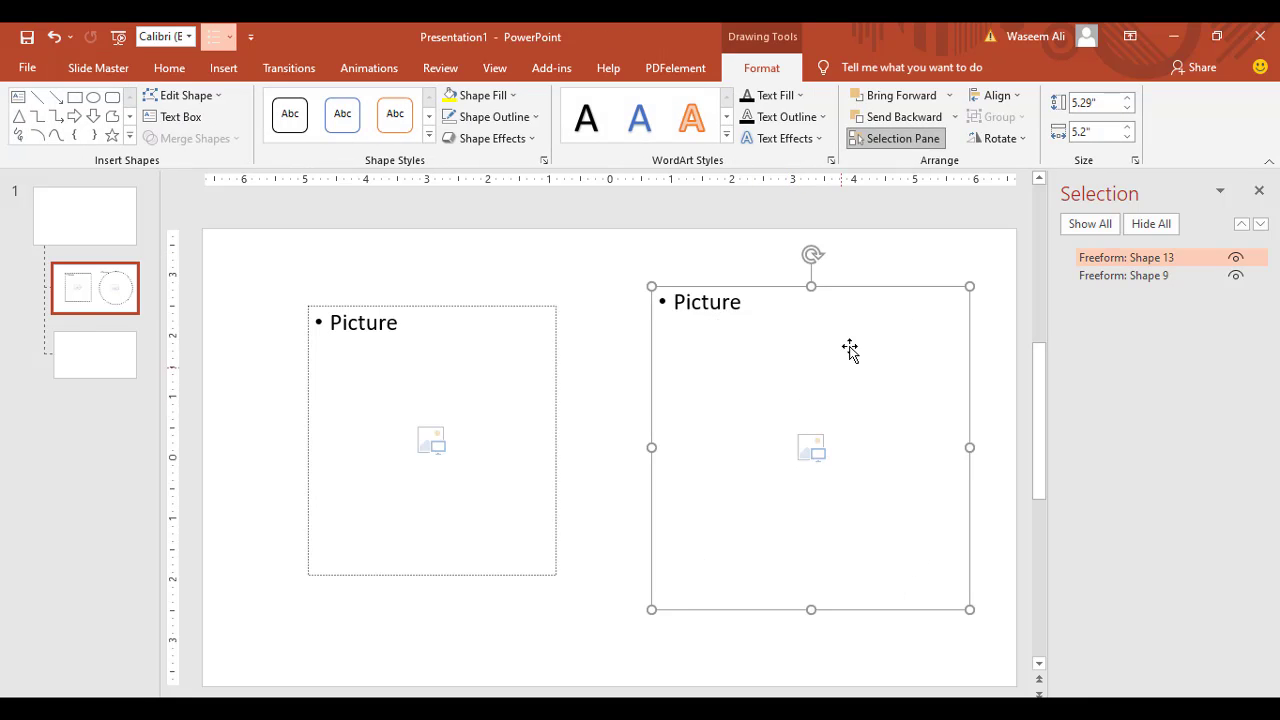
Save the file as Image Placeholder.pptx in local Documents, dismissing the sign-in prompt and error
left_click(645, 263)
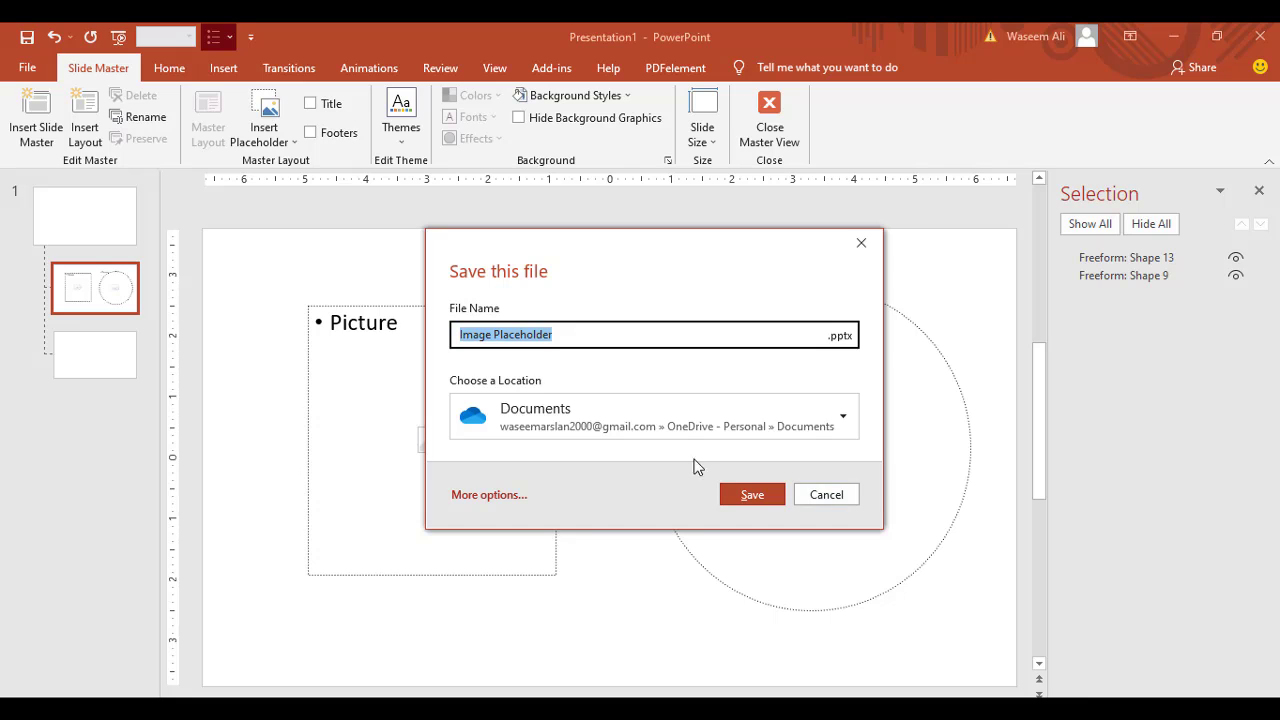
left_click(766, 500)
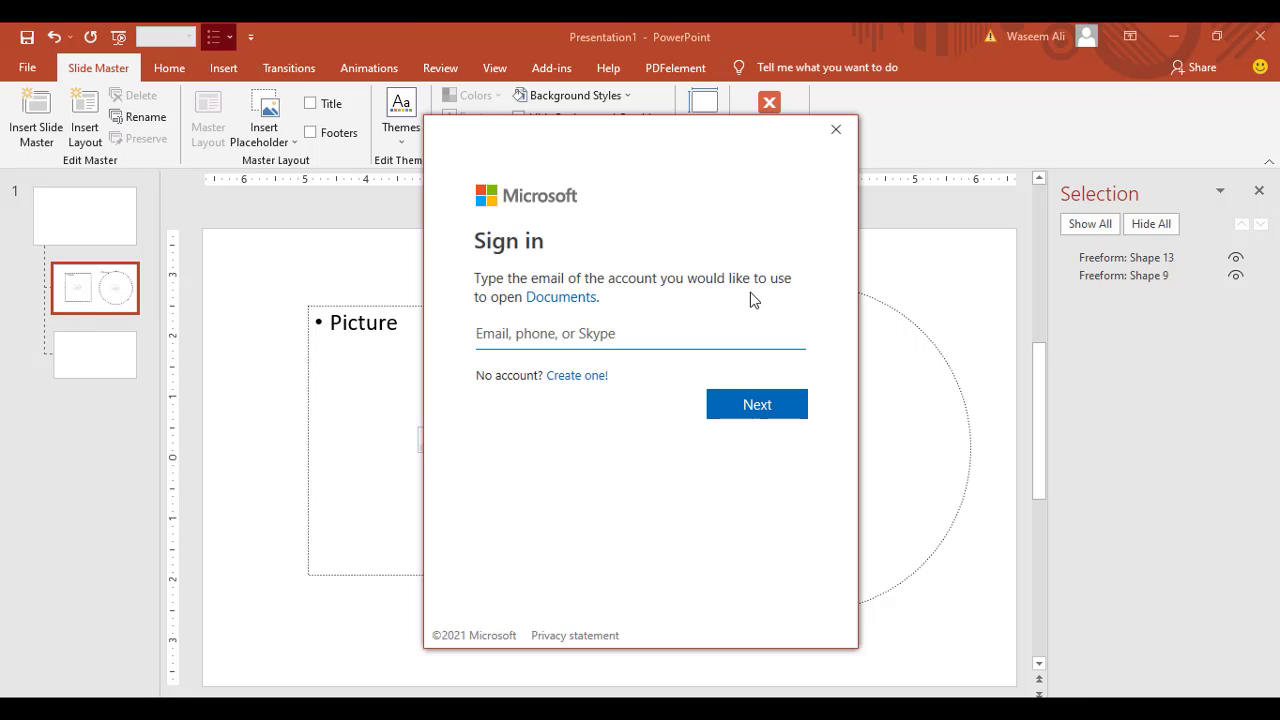
left_click(836, 129)
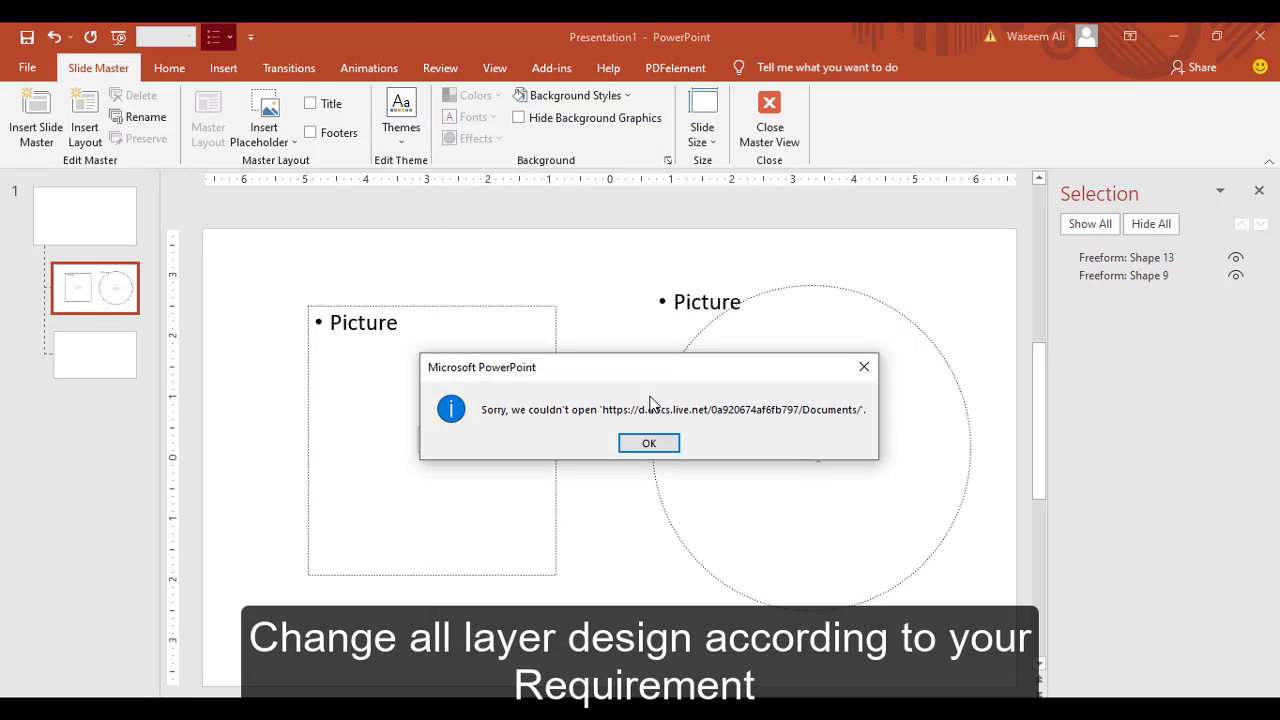
left_click(649, 443)
left_click(610, 412)
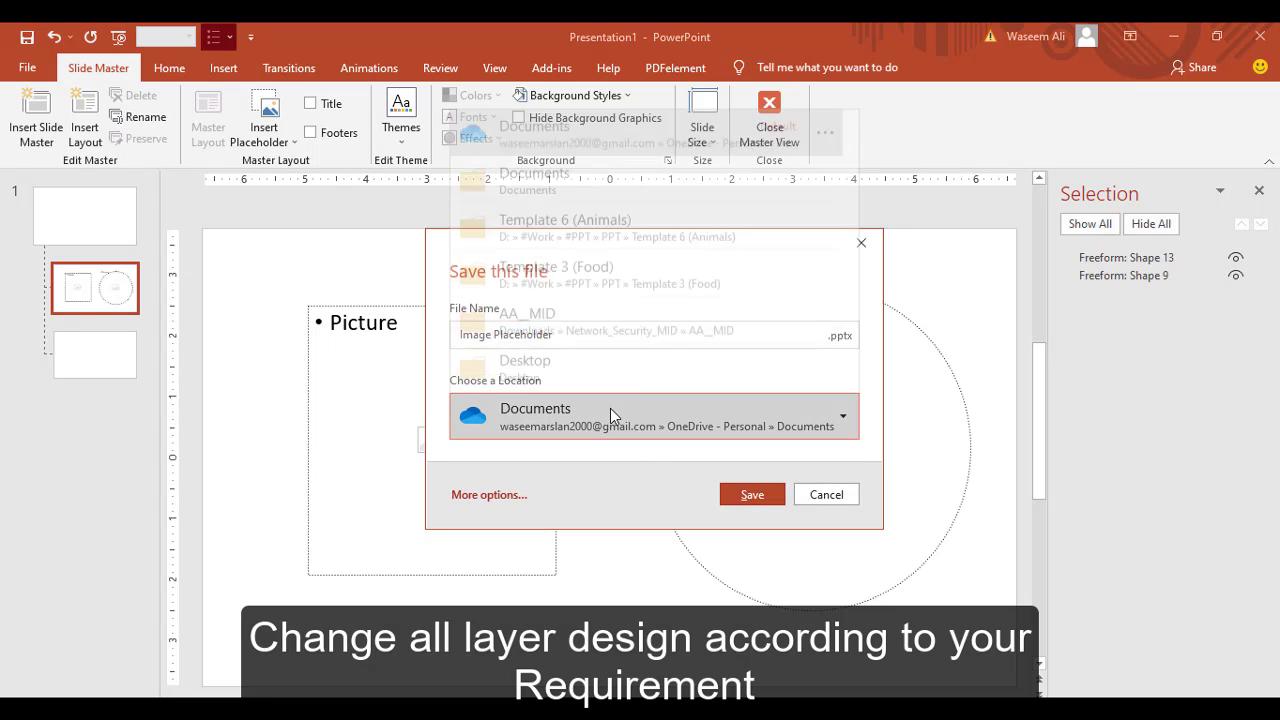
left_click(579, 169)
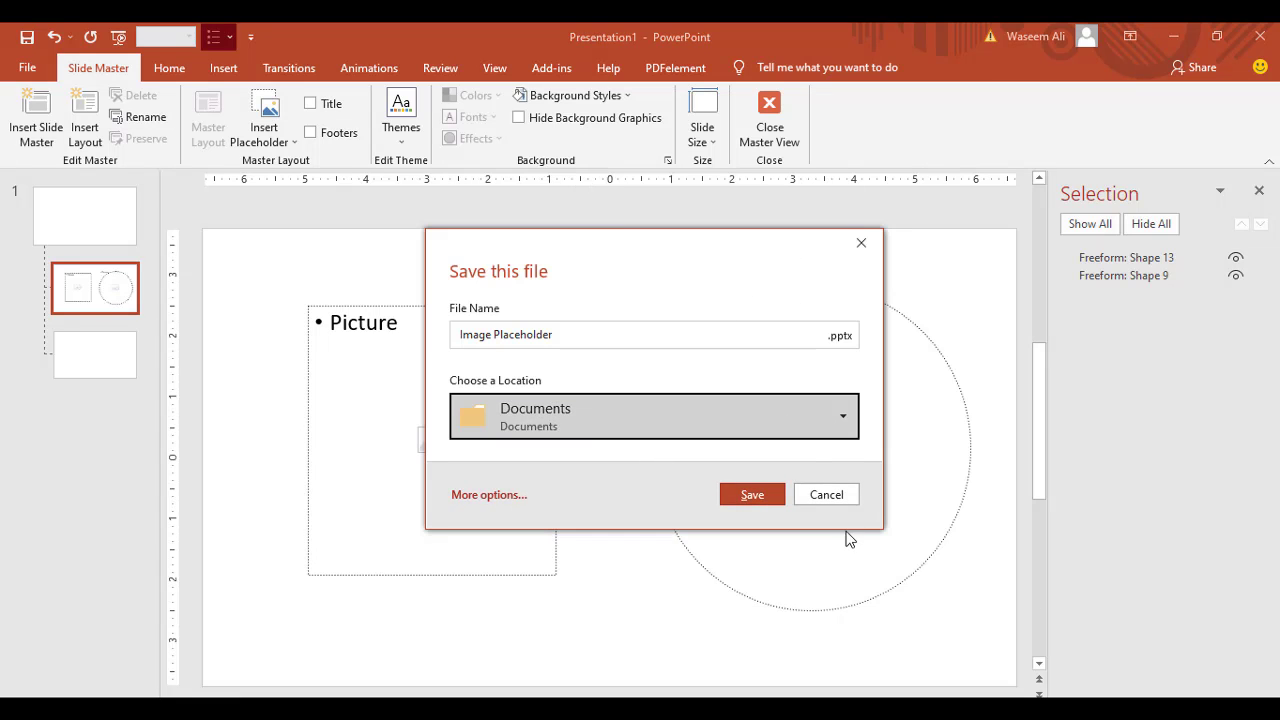
left_click(762, 497)
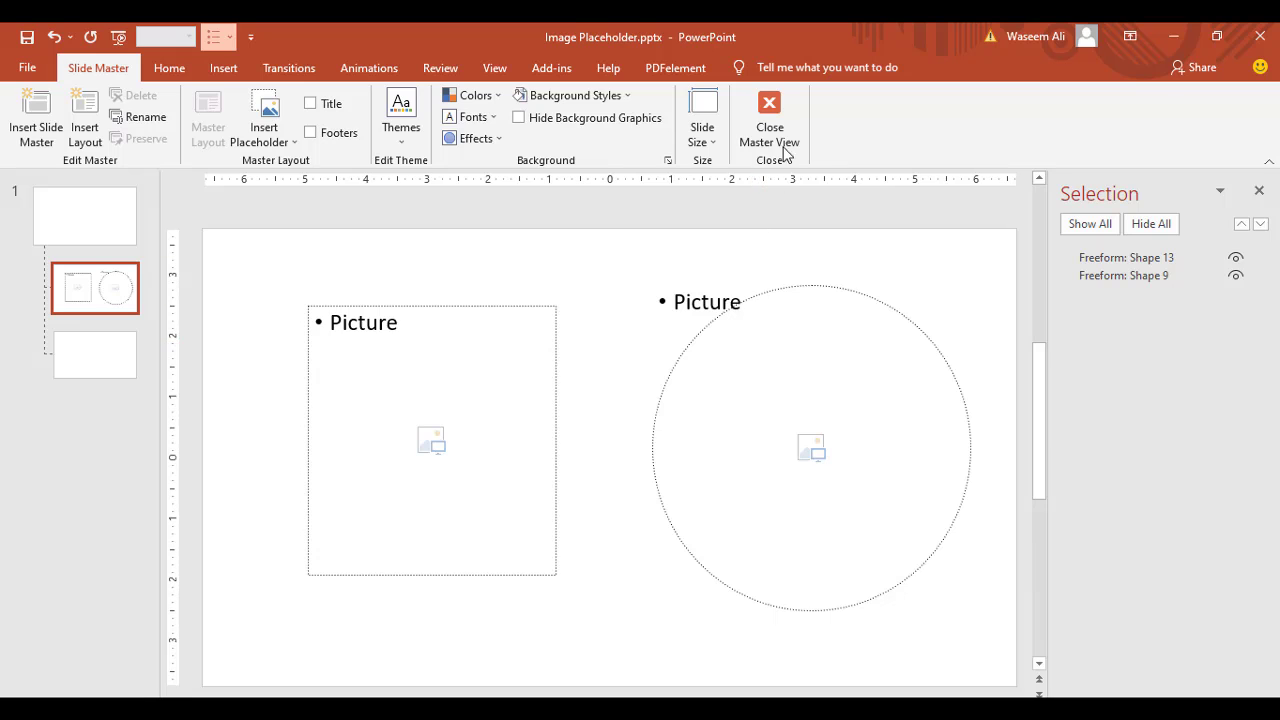
Close Master View and add a new slide using the custom picture layout
left_click(768, 118)
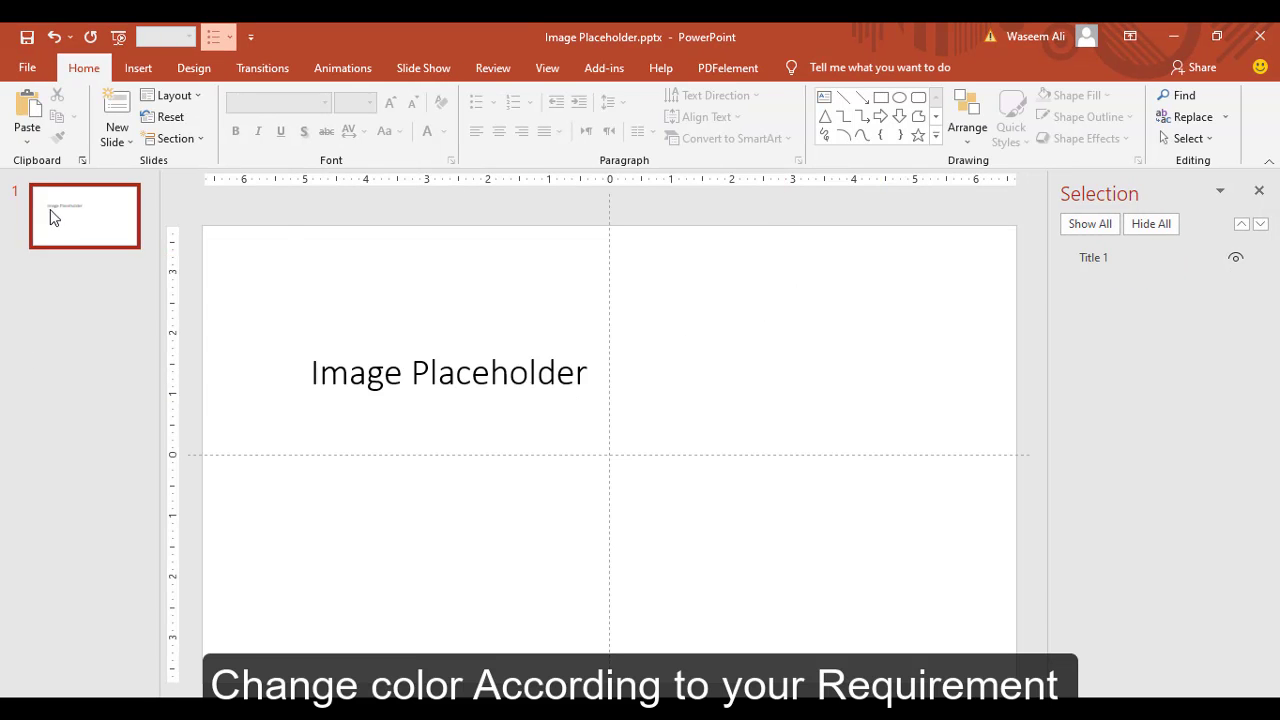
left_click(115, 138)
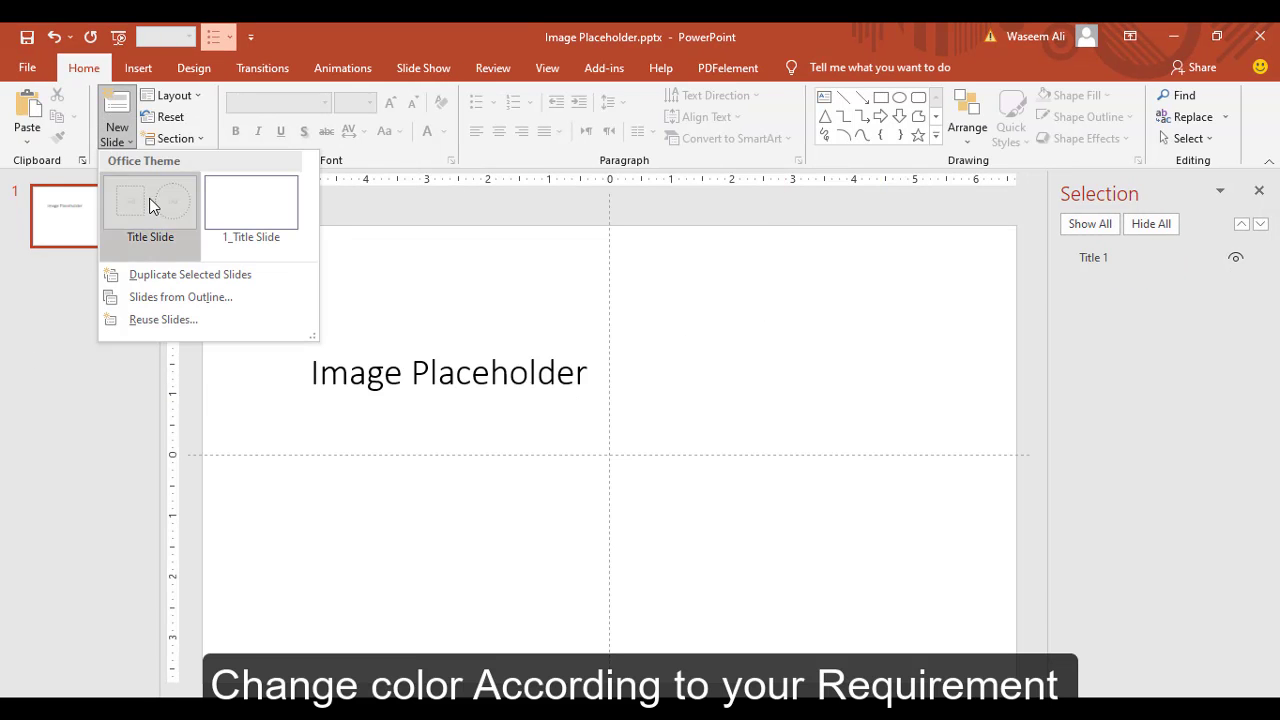
left_click(151, 200)
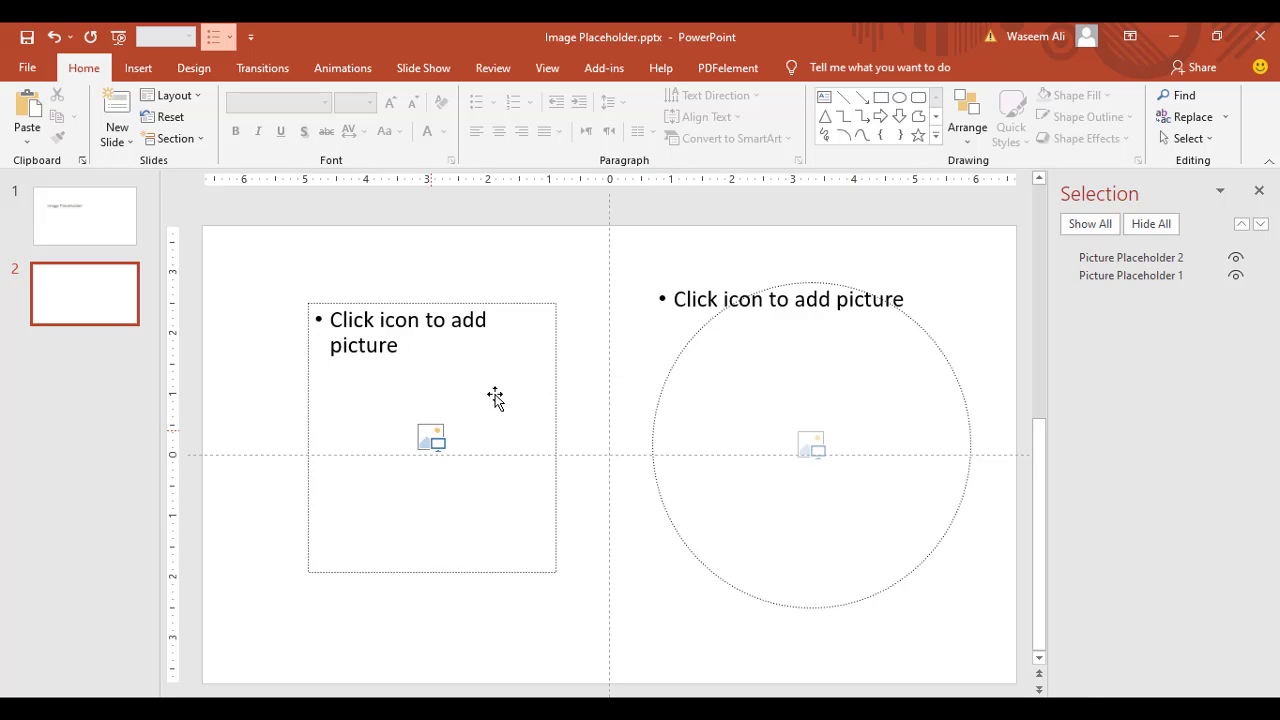
left_click(495, 398)
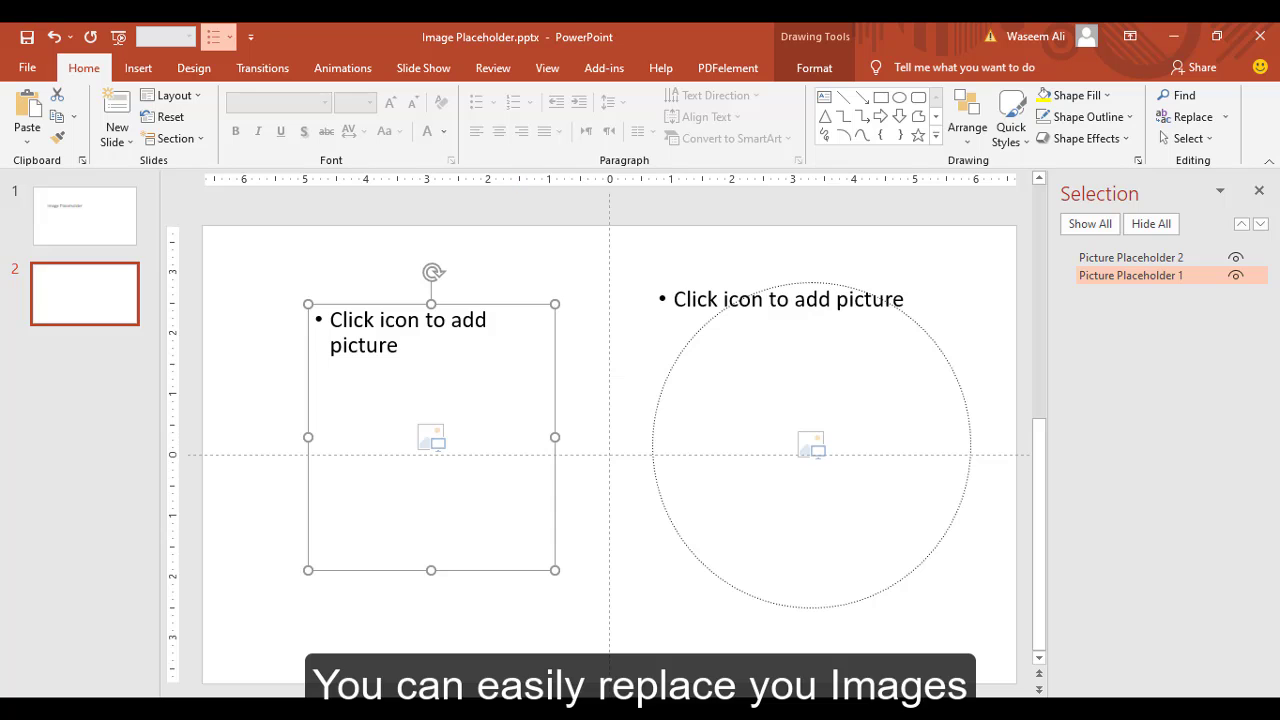
Paste the headset woman's photo into the square placeholder and crop-reposition it
mouse_move(620, 695)
left_click(487, 674)
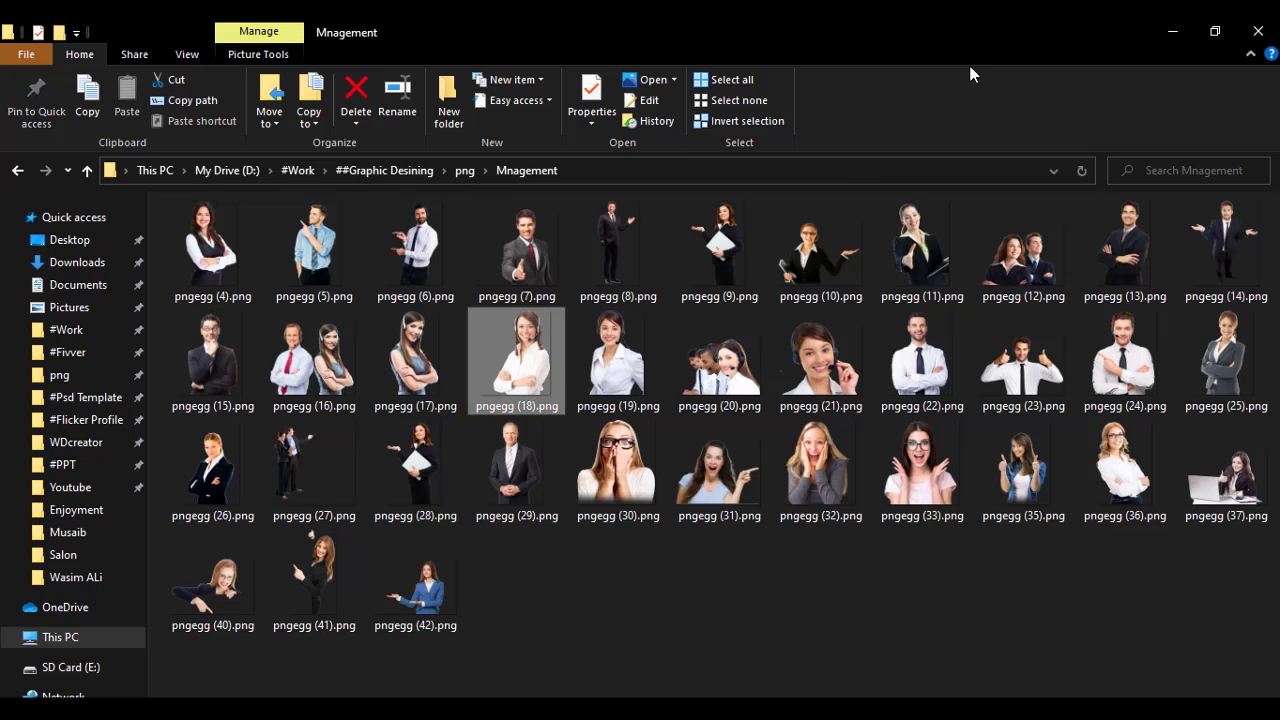
left_click(1172, 32)
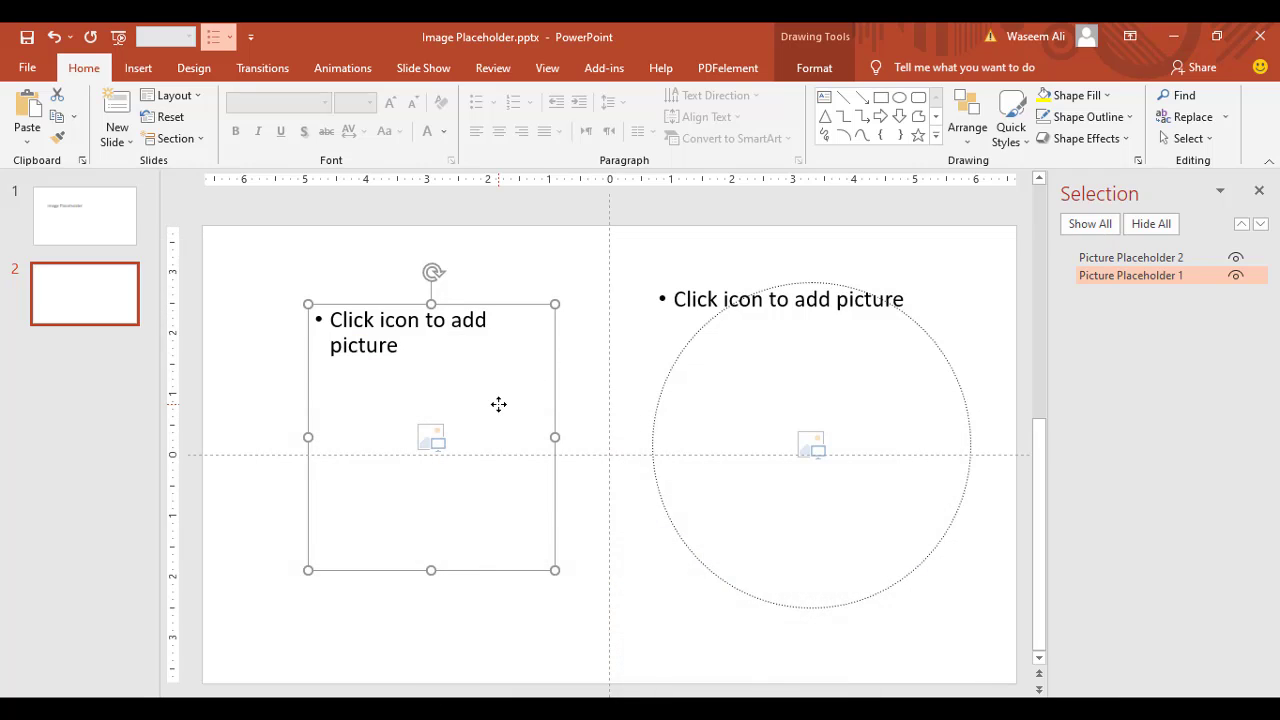
key("ctrl+v")
left_click_drag(498, 404, 474, 446)
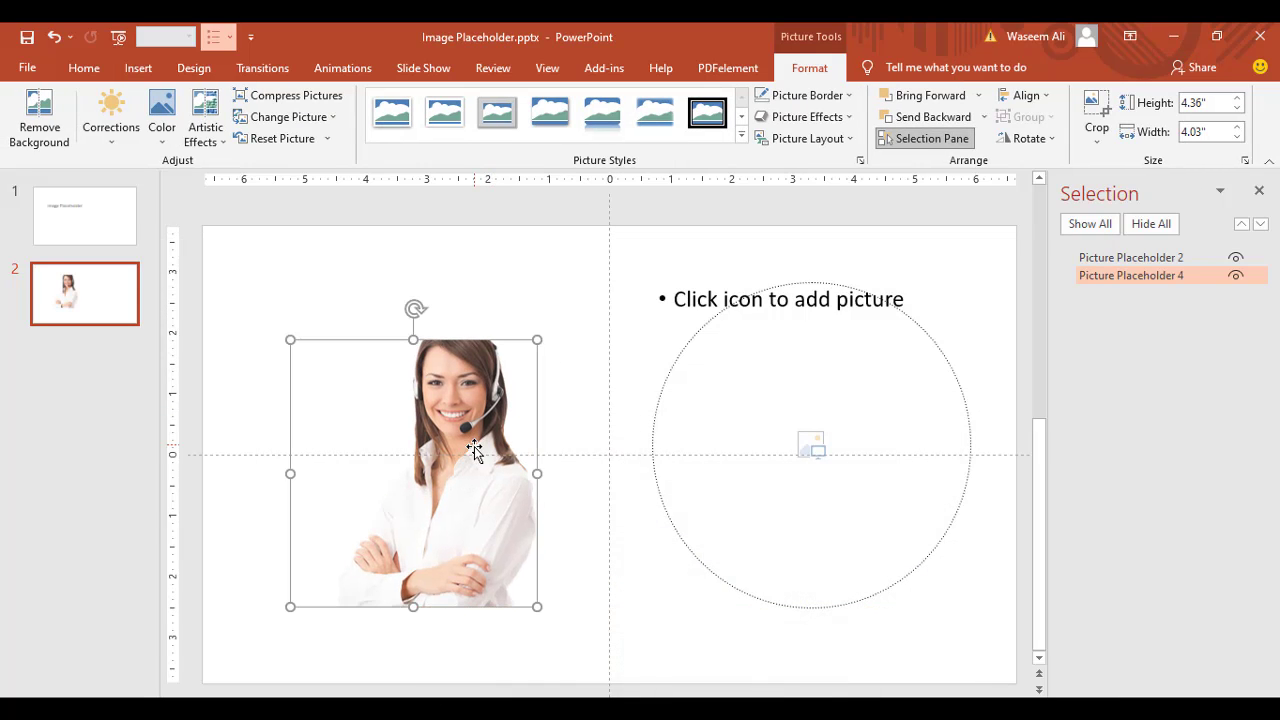
key("ctrl+z")
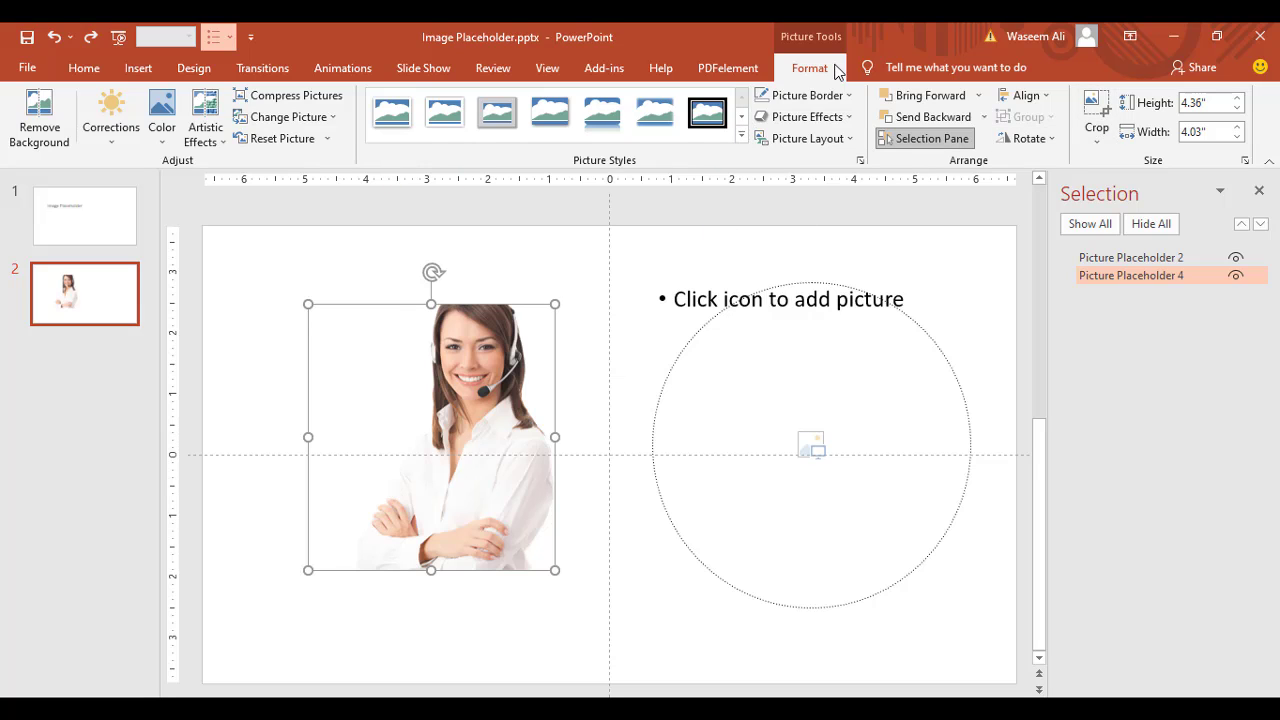
left_click(1095, 110)
left_click_drag(443, 389, 422, 405)
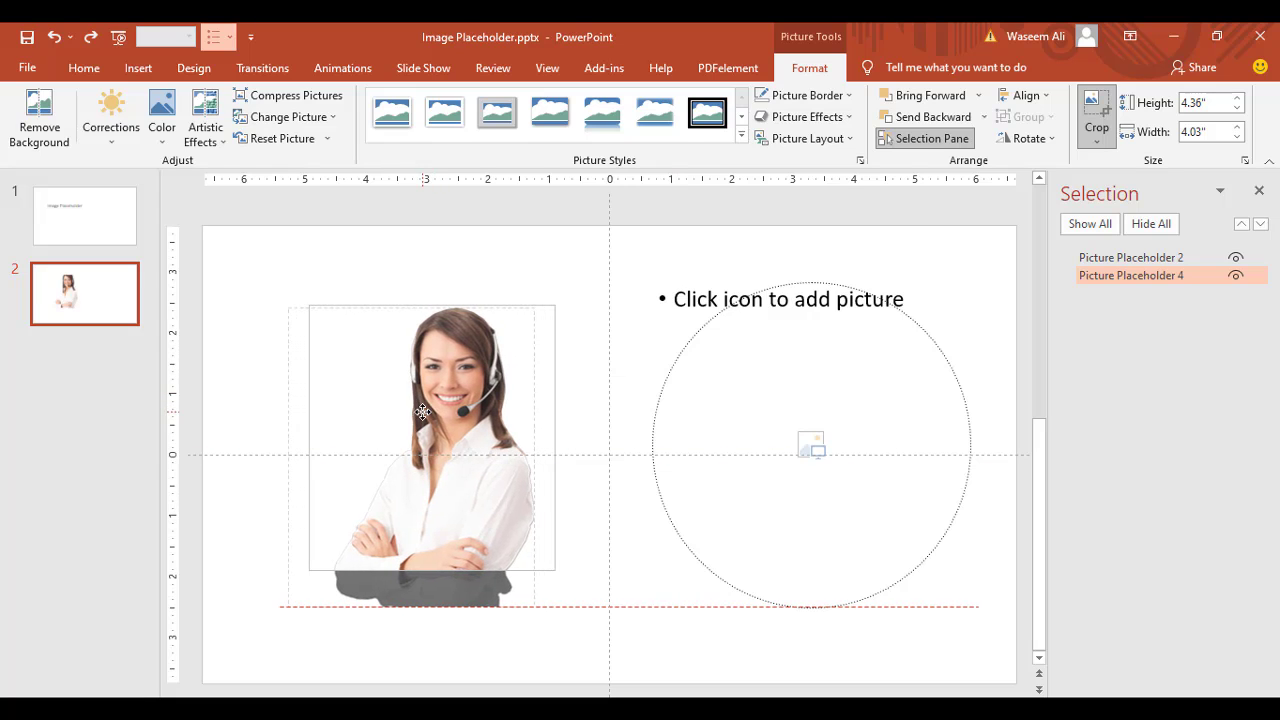
left_click(557, 259)
left_click(814, 386)
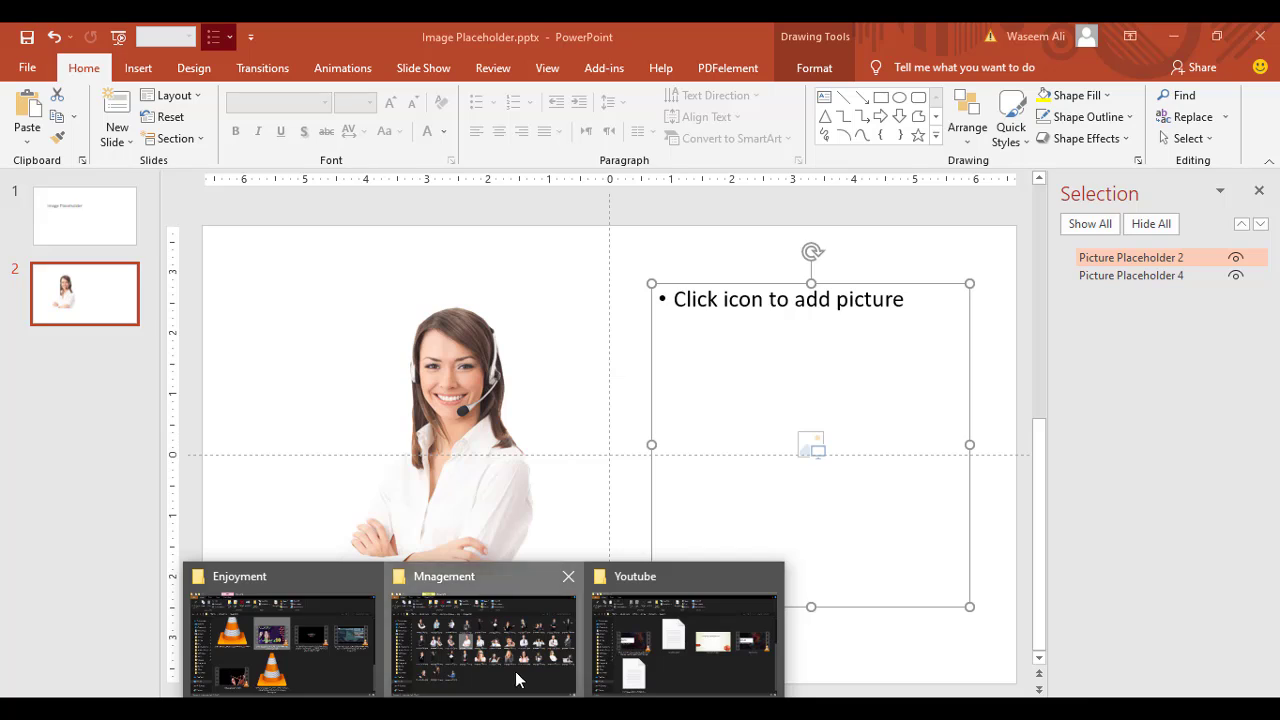
Copy the pngegg (17) photo and paste it into the circular placeholder
left_click(514, 680)
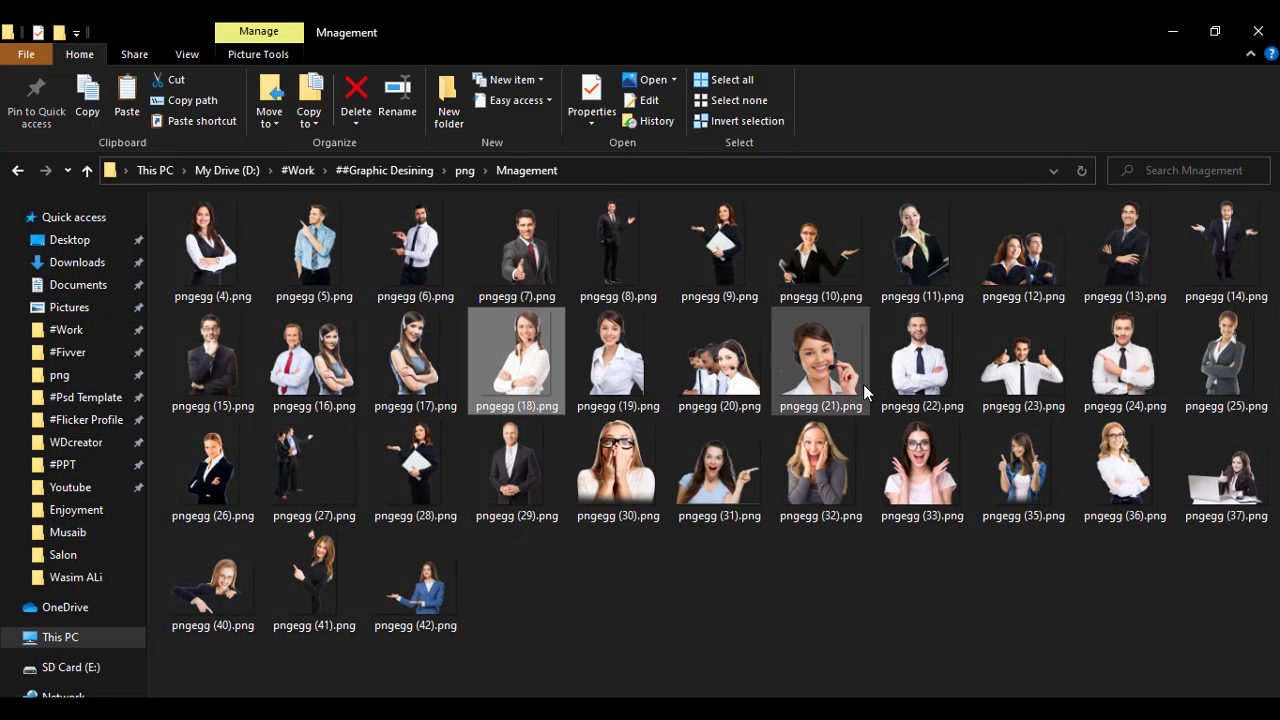
left_click(428, 360)
key("ctrl+c")
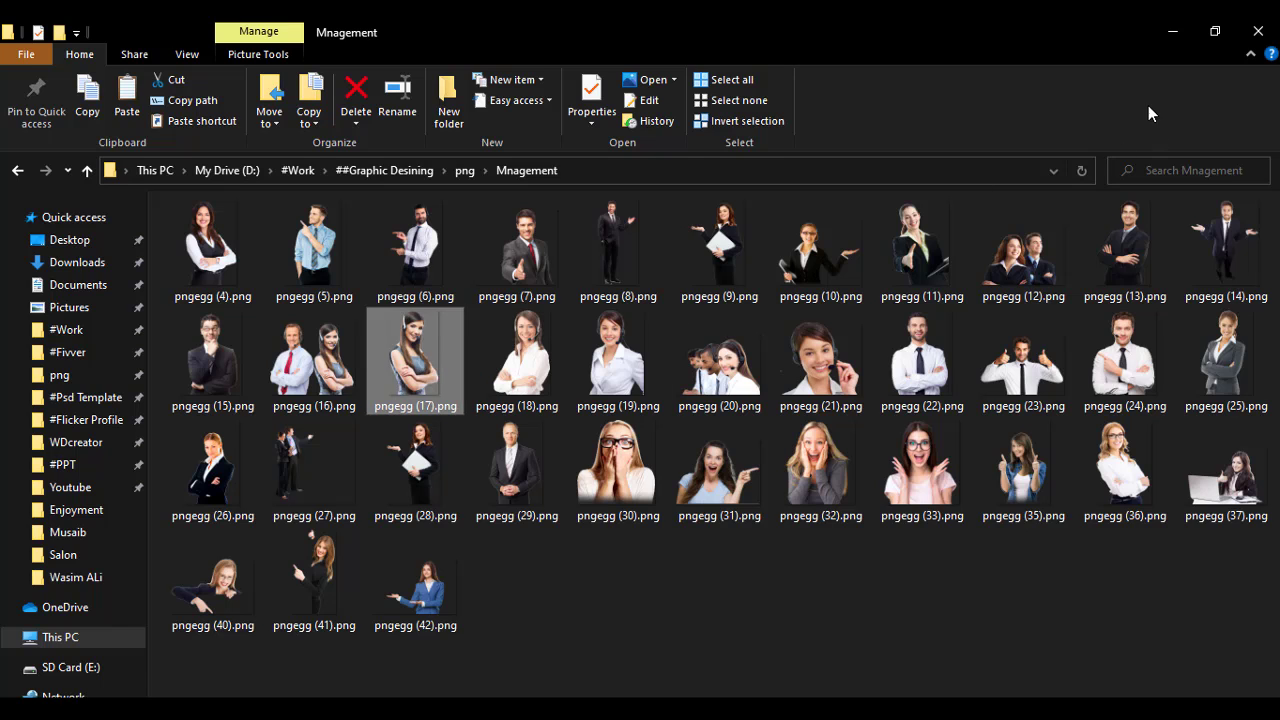
left_click(1165, 35)
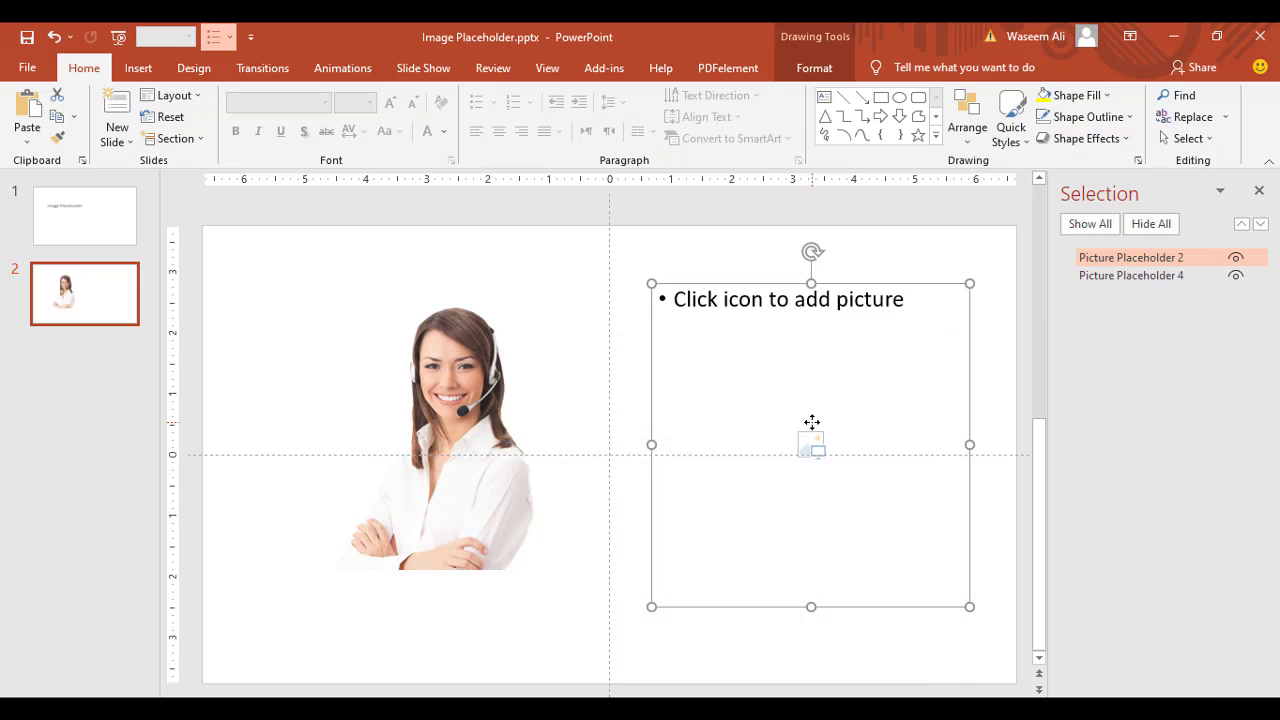
key("ctrl+v")
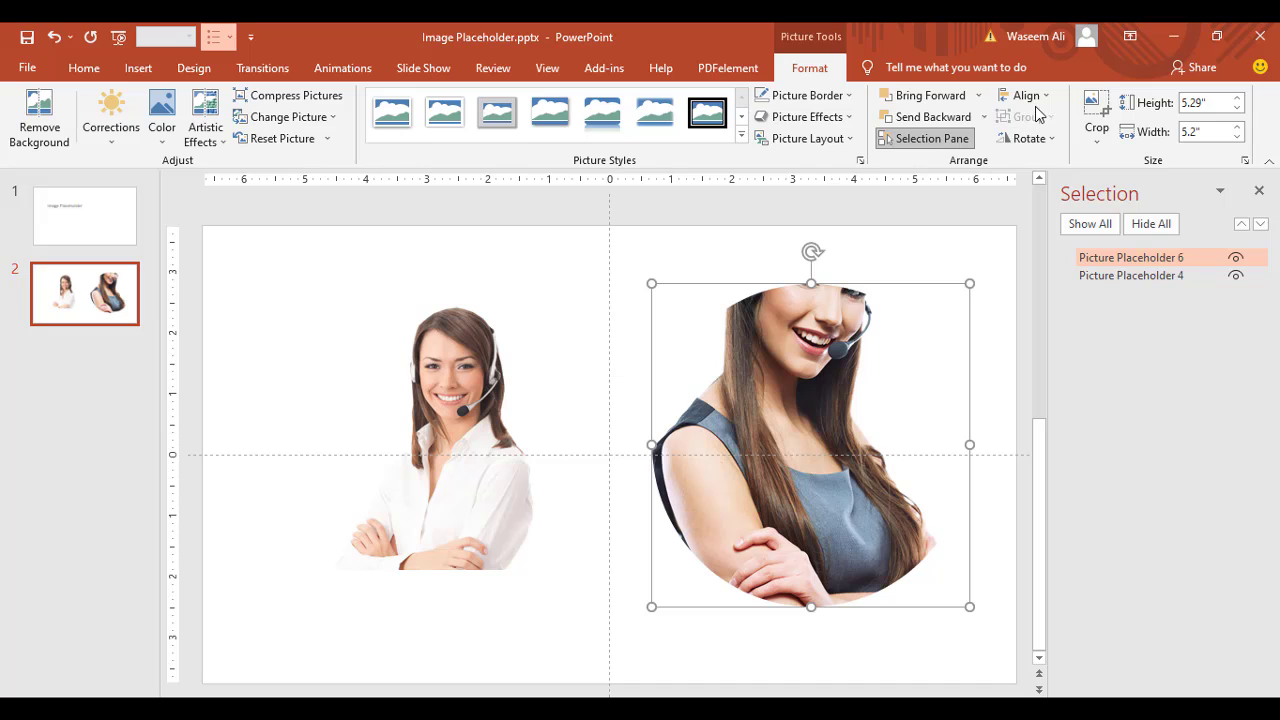
Crop and shift the photo so the woman's face sits inside the circle
left_click(1097, 140)
left_click(1134, 152)
left_click(1097, 115)
left_click_drag(802, 445, 824, 505)
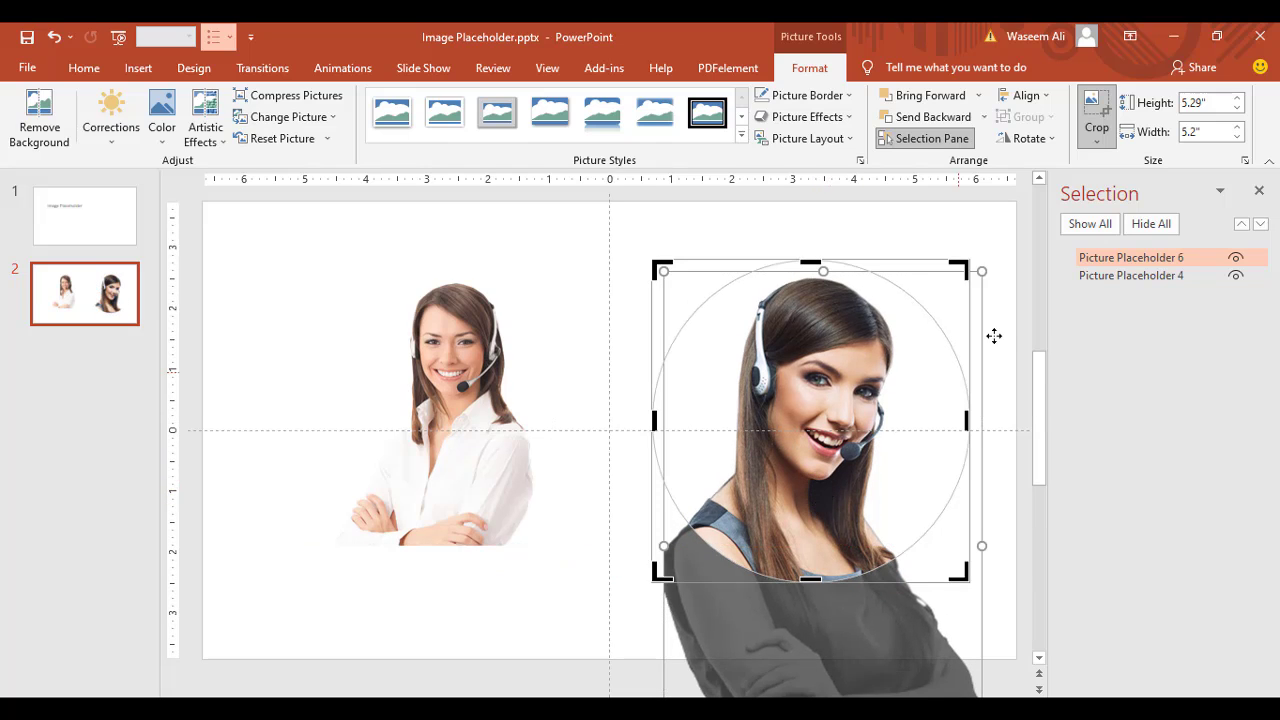
left_click_drag(983, 268, 817, 411)
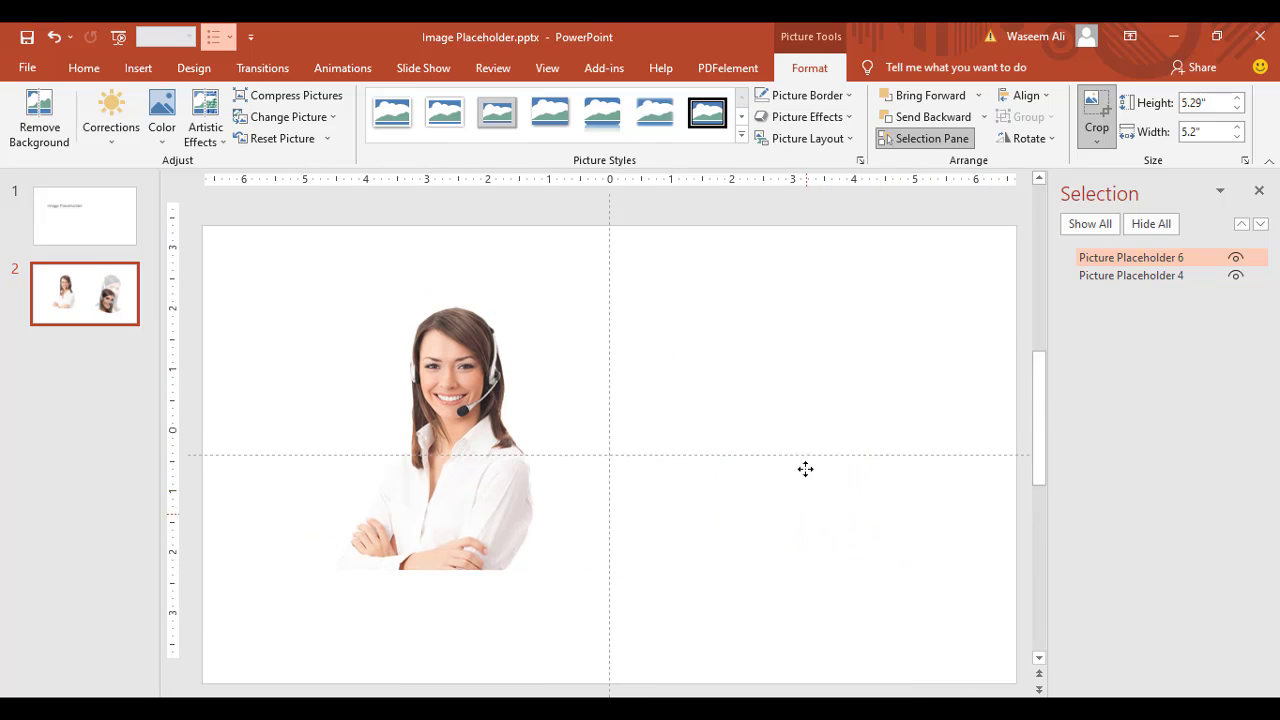
left_click_drag(817, 411, 837, 400)
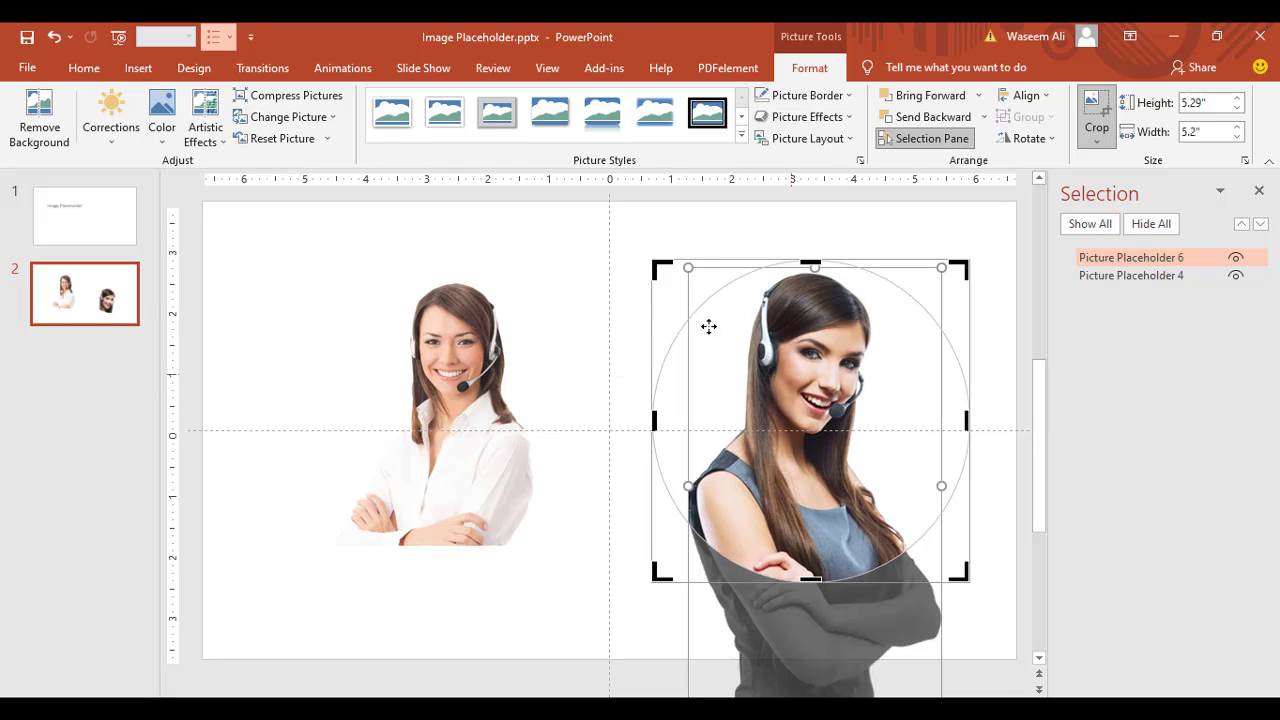
left_click(950, 561)
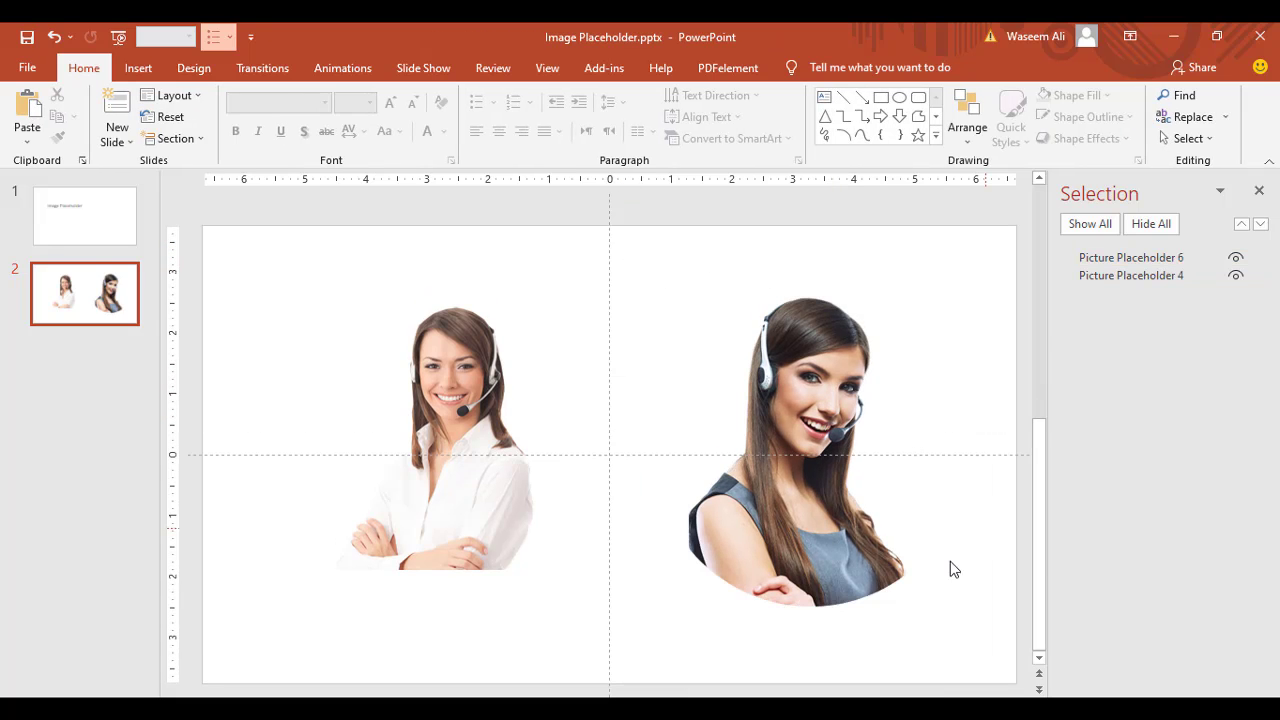
left_click(788, 388)
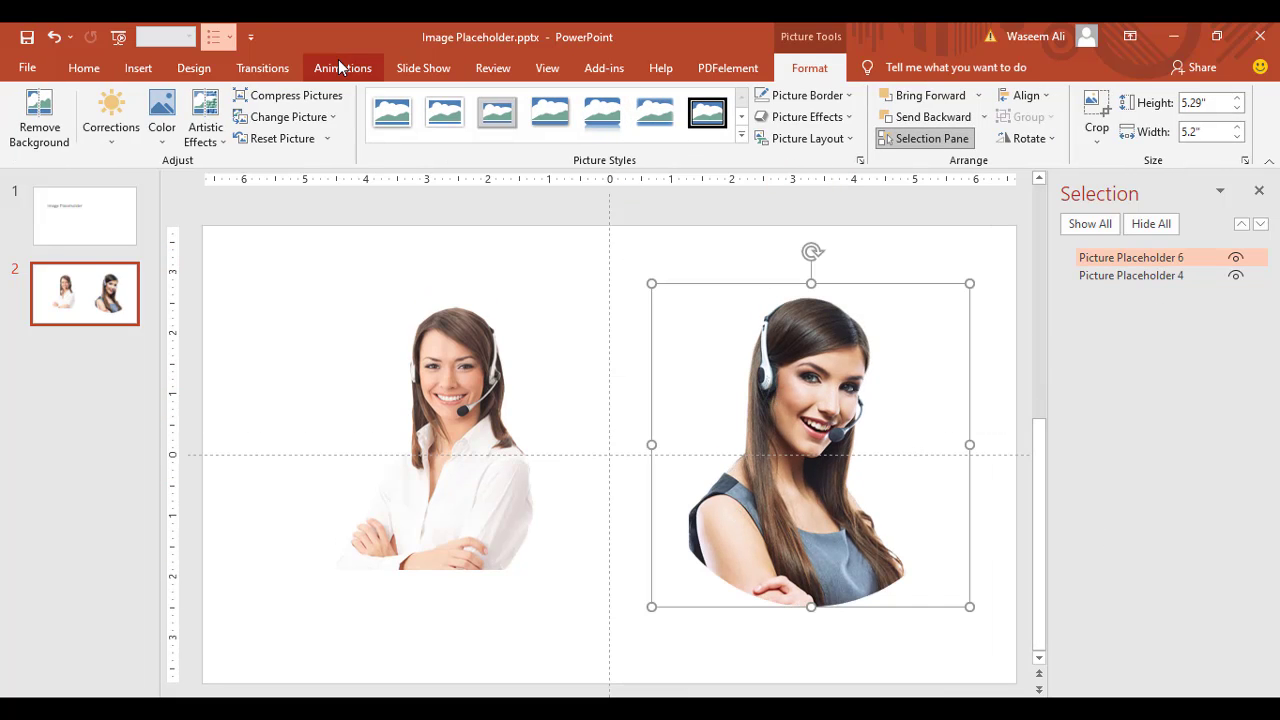
left_click(728, 68)
left_click(806, 70)
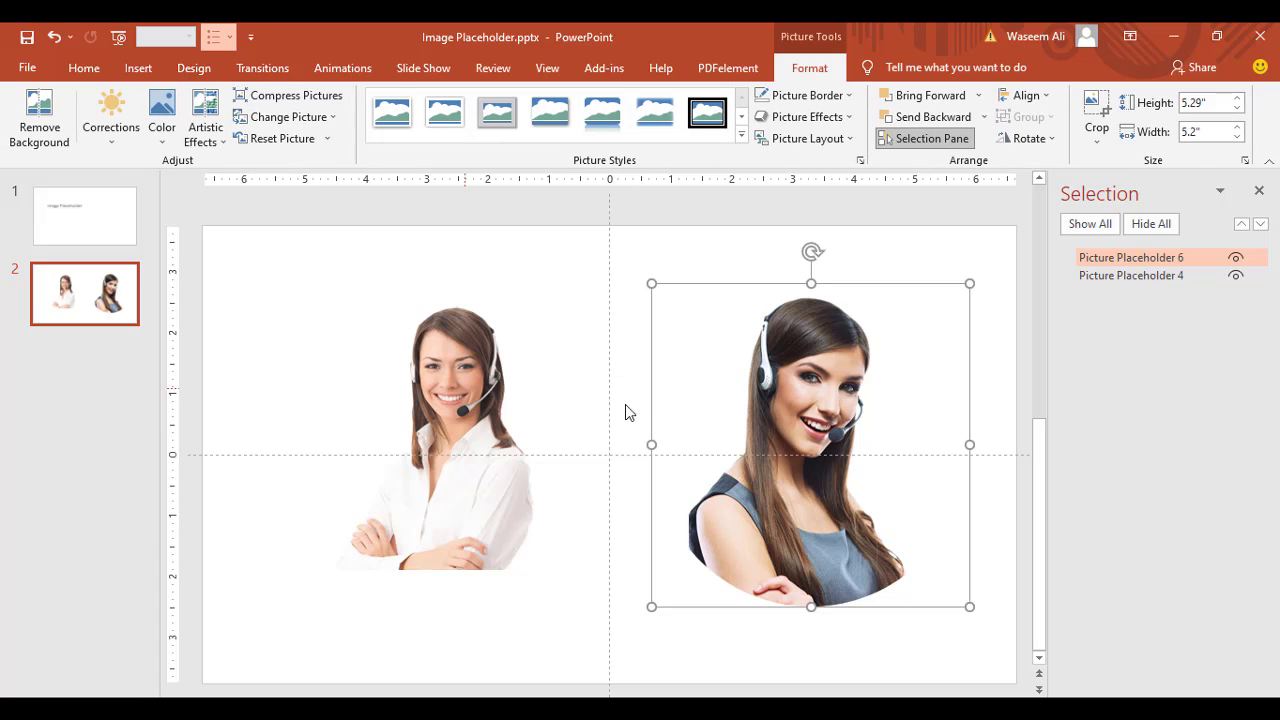
left_click(305, 292)
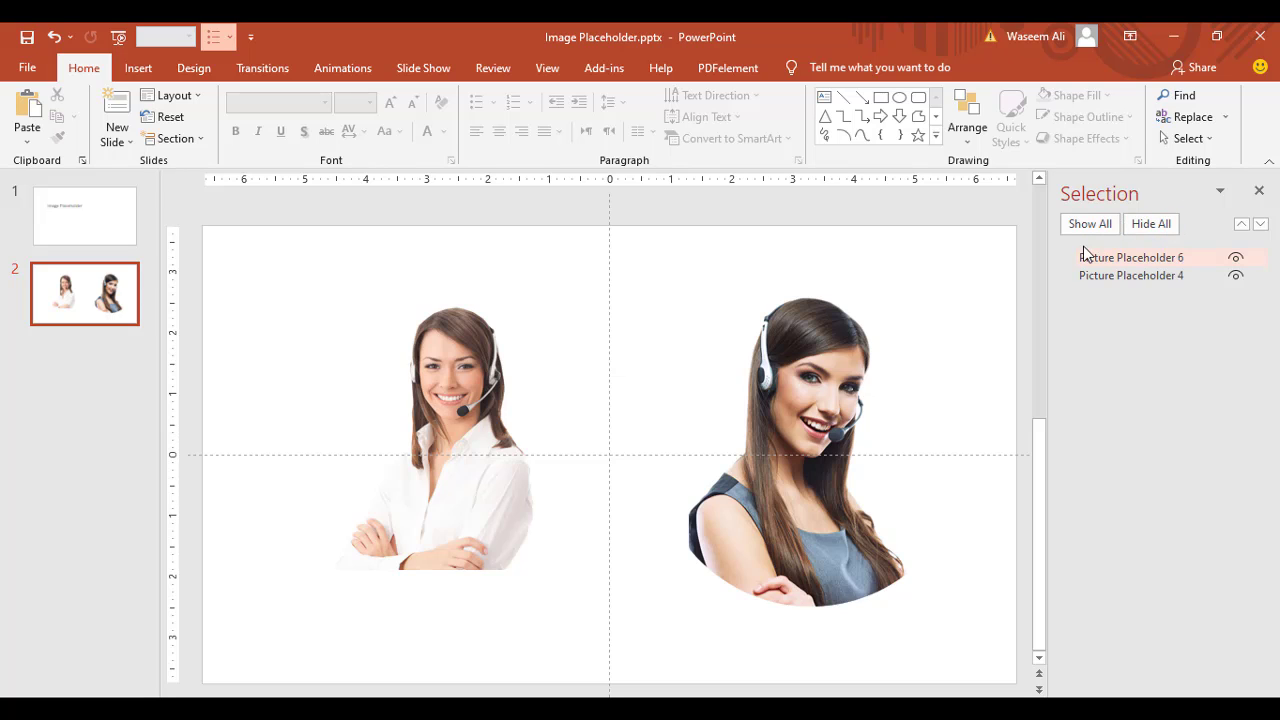
Set slide 2's background to a solid golden-yellow fill in Format Background
right_click(337, 294)
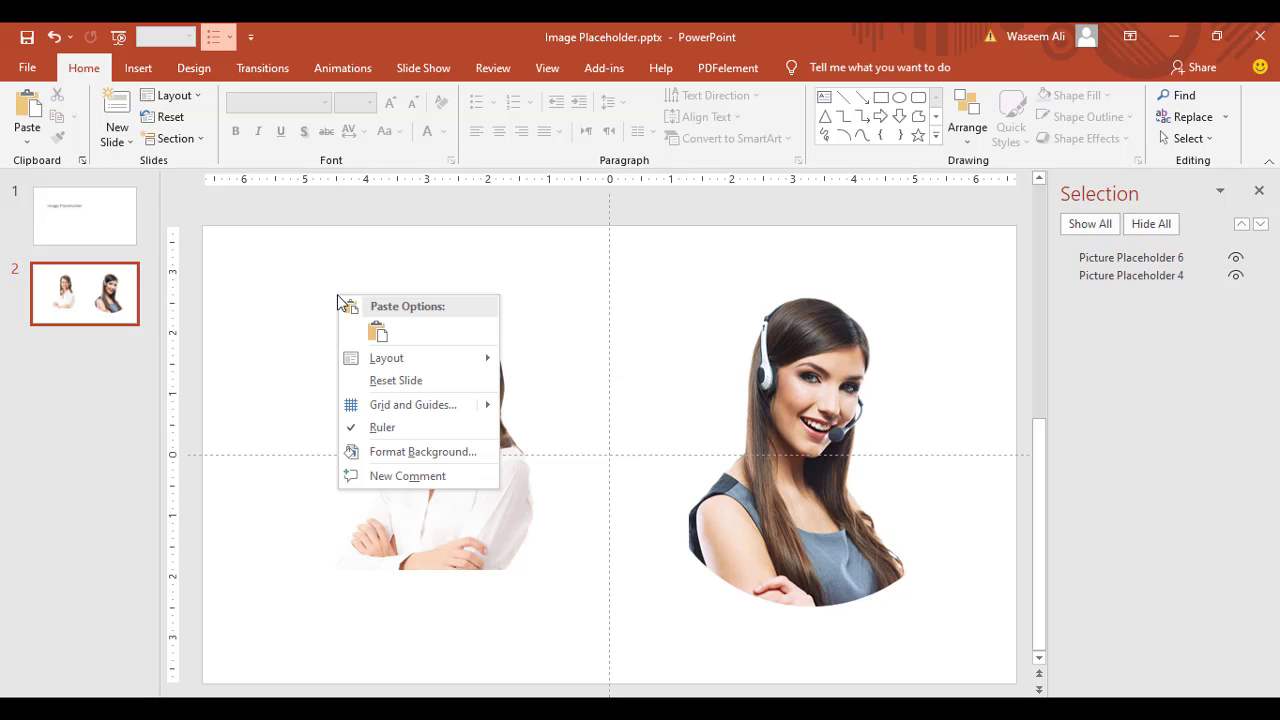
left_click(399, 451)
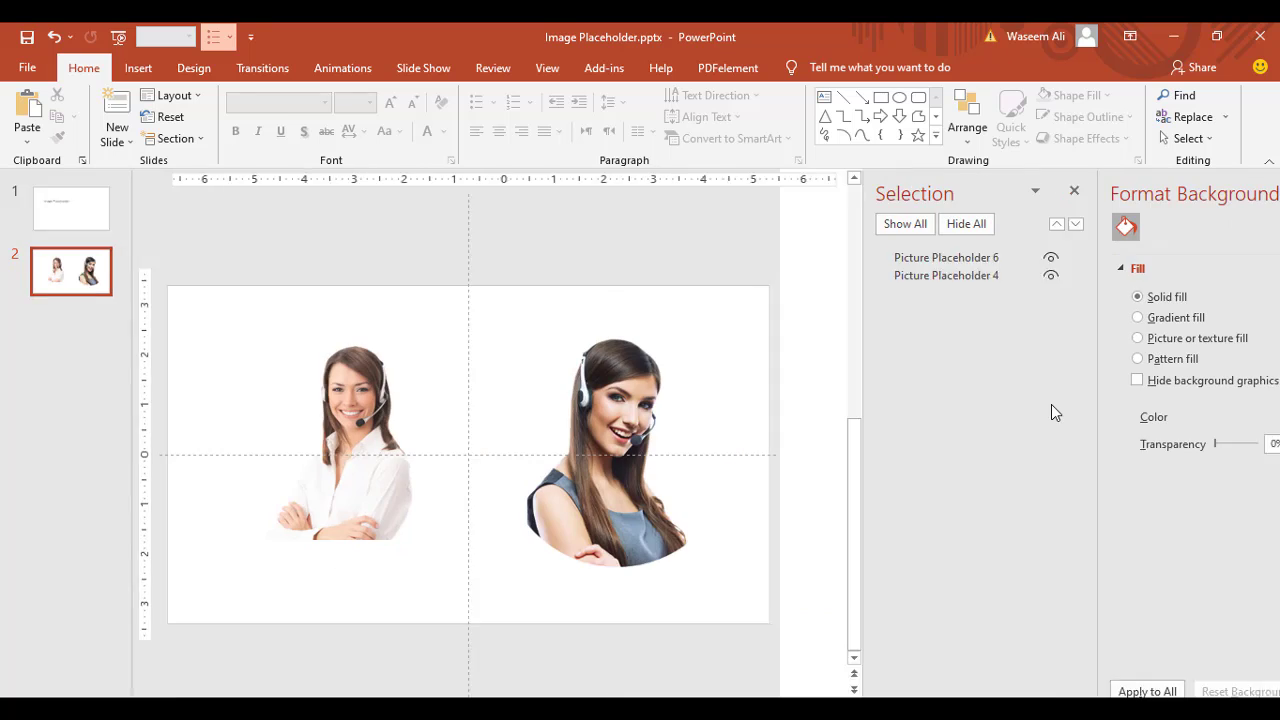
left_click(1094, 319)
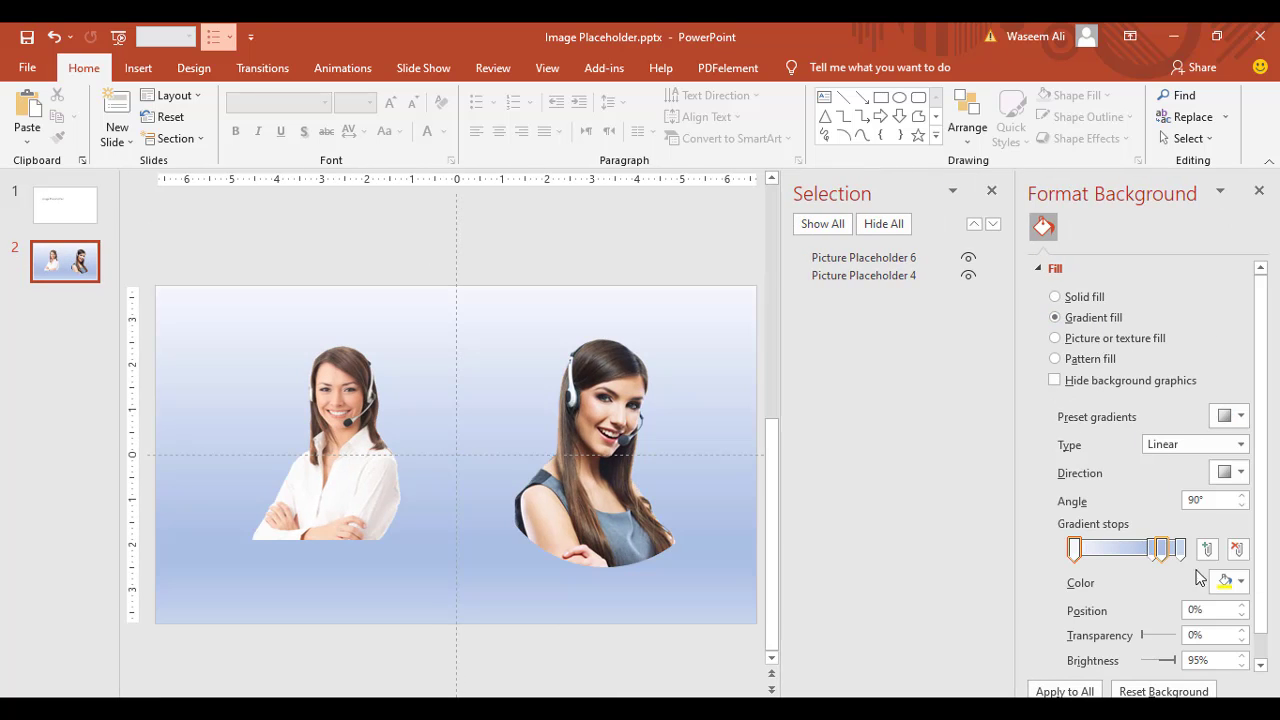
left_click(1238, 583)
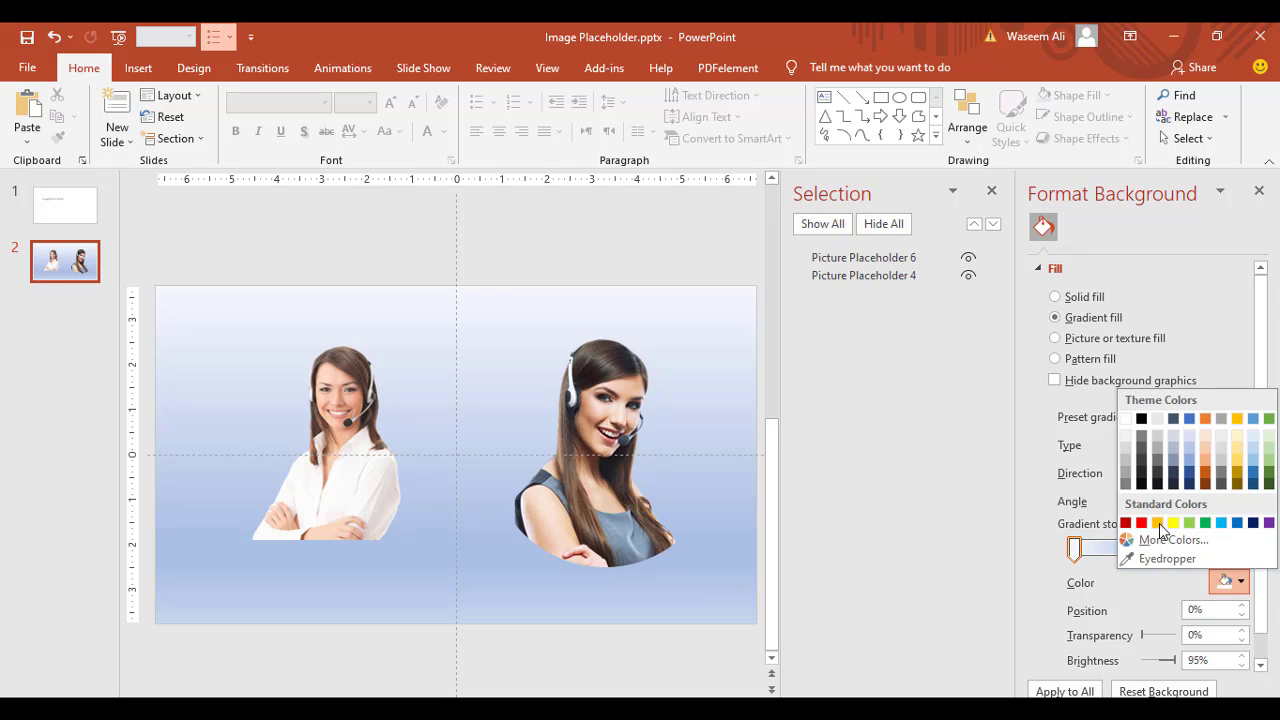
left_click(1157, 522)
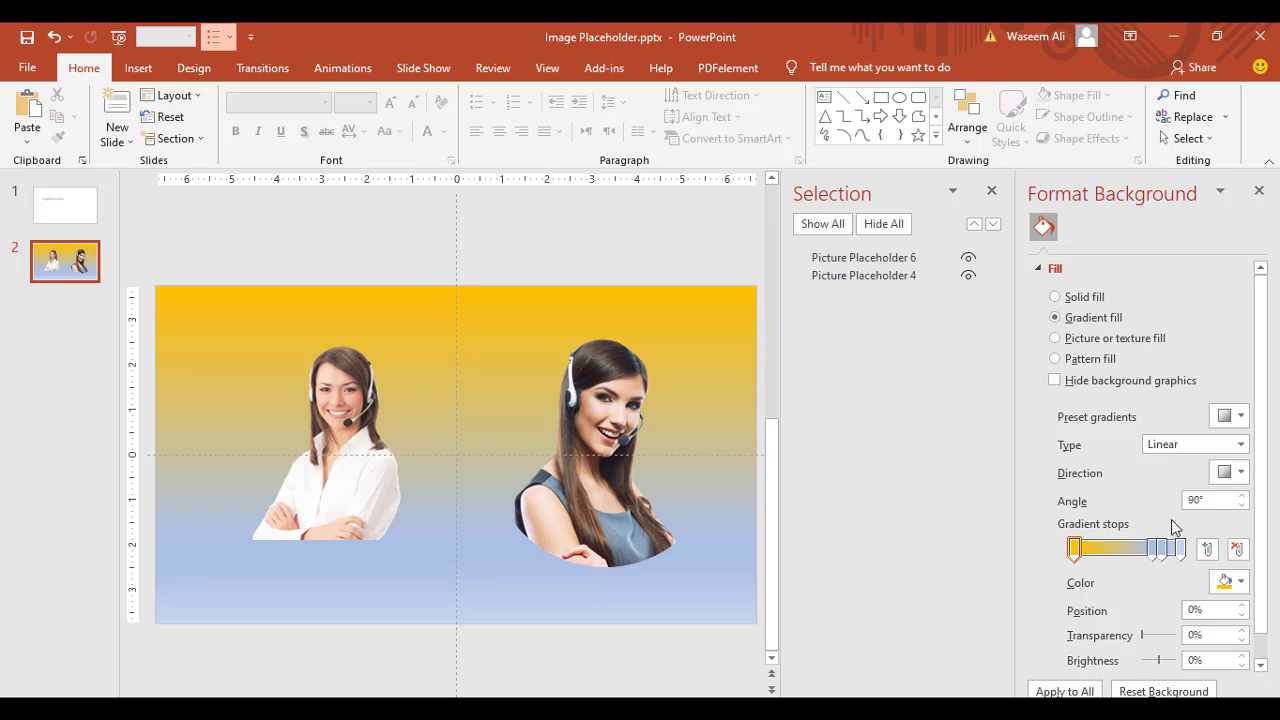
left_click(1088, 300)
left_click(1229, 415)
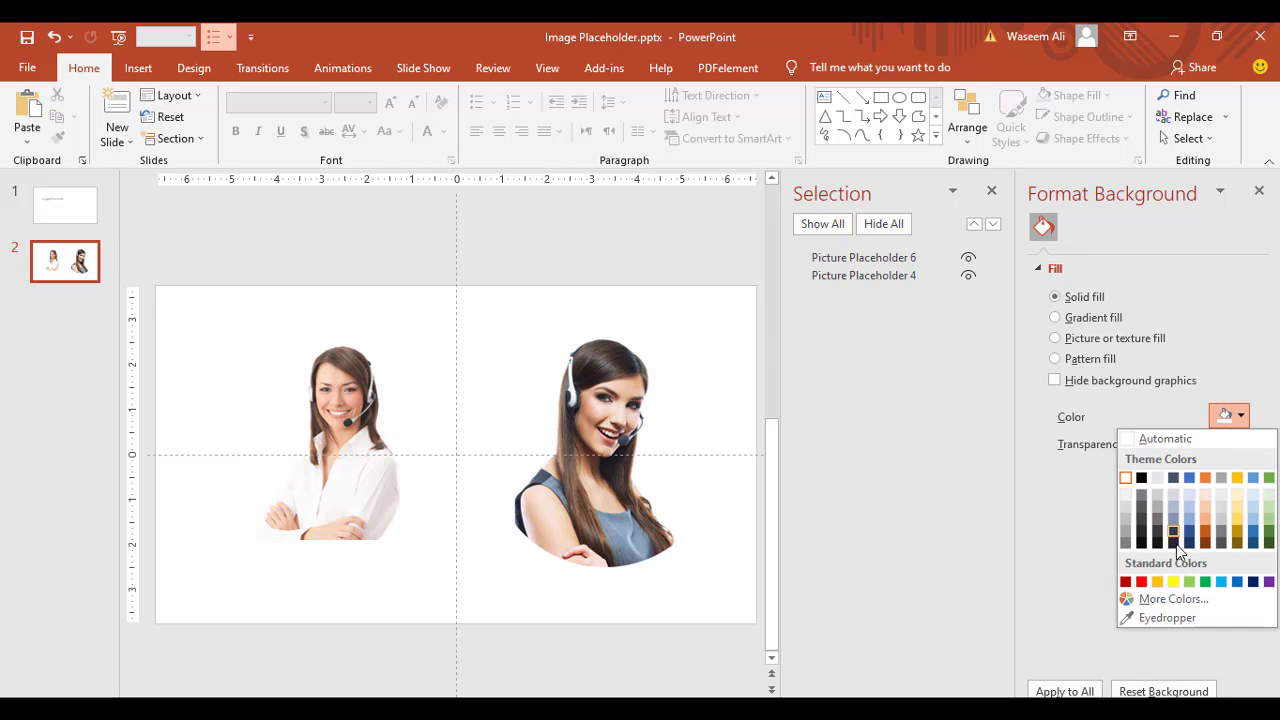
left_click(1157, 582)
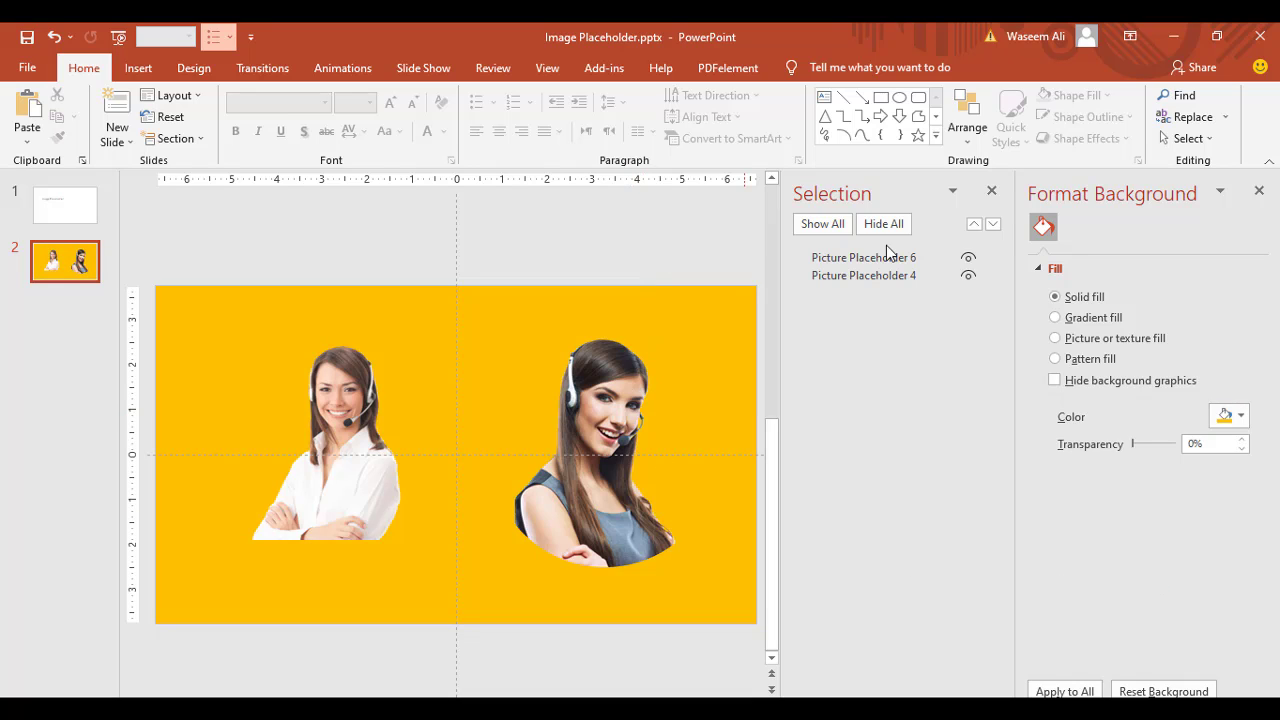
left_click(1262, 191)
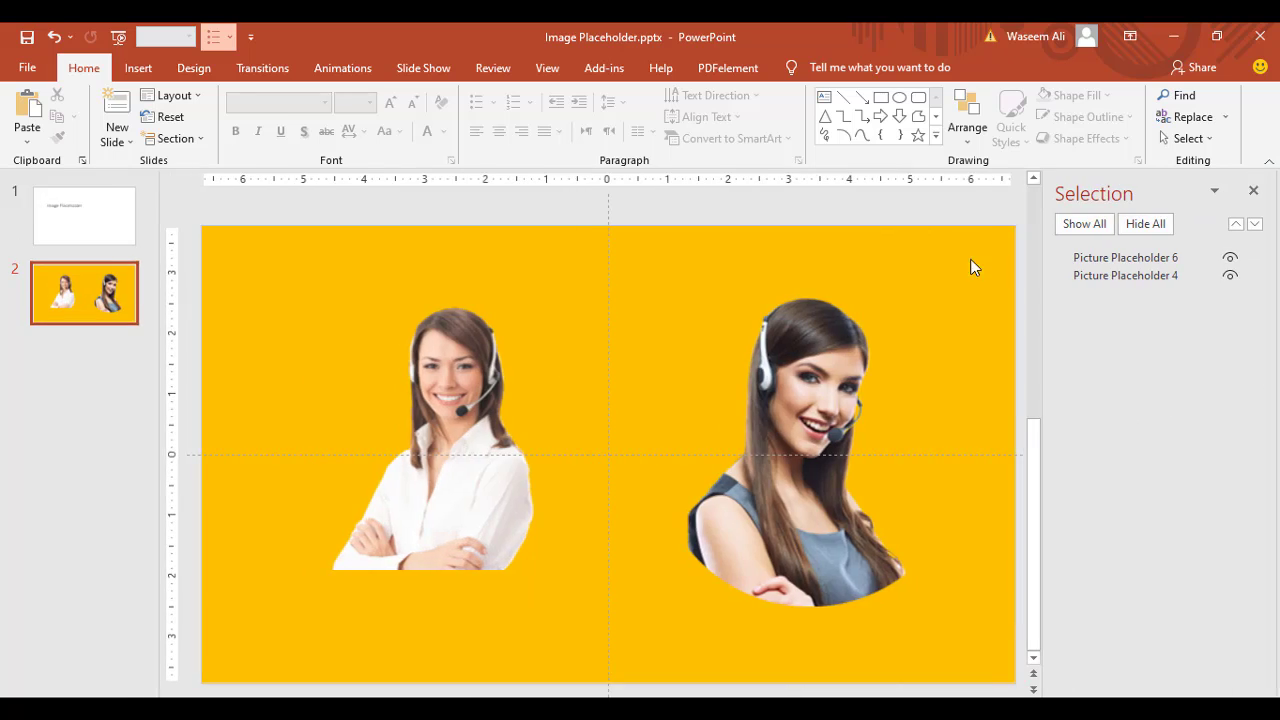